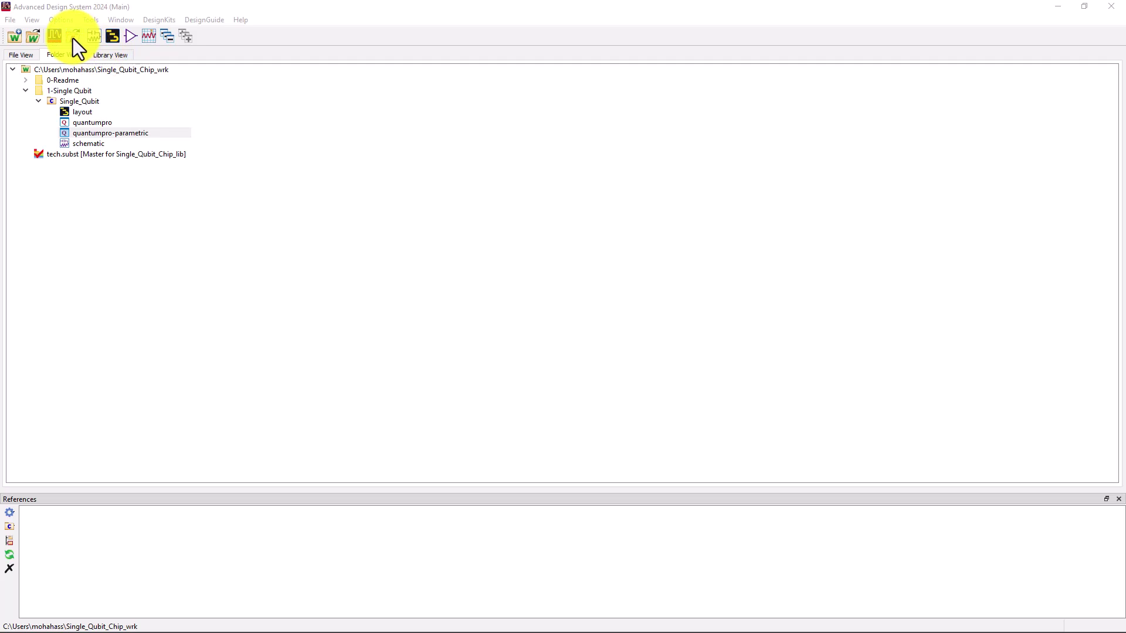
- Open the Quantum design-flow example and its read-only Single_Qubit schematic
click(73, 38)
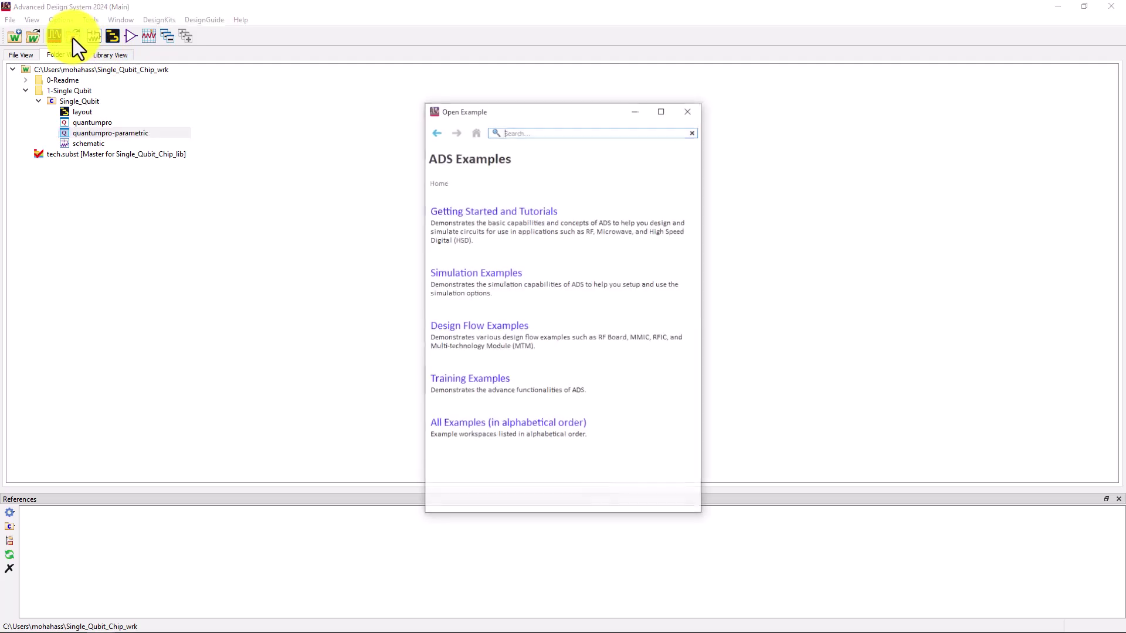
click(477, 325)
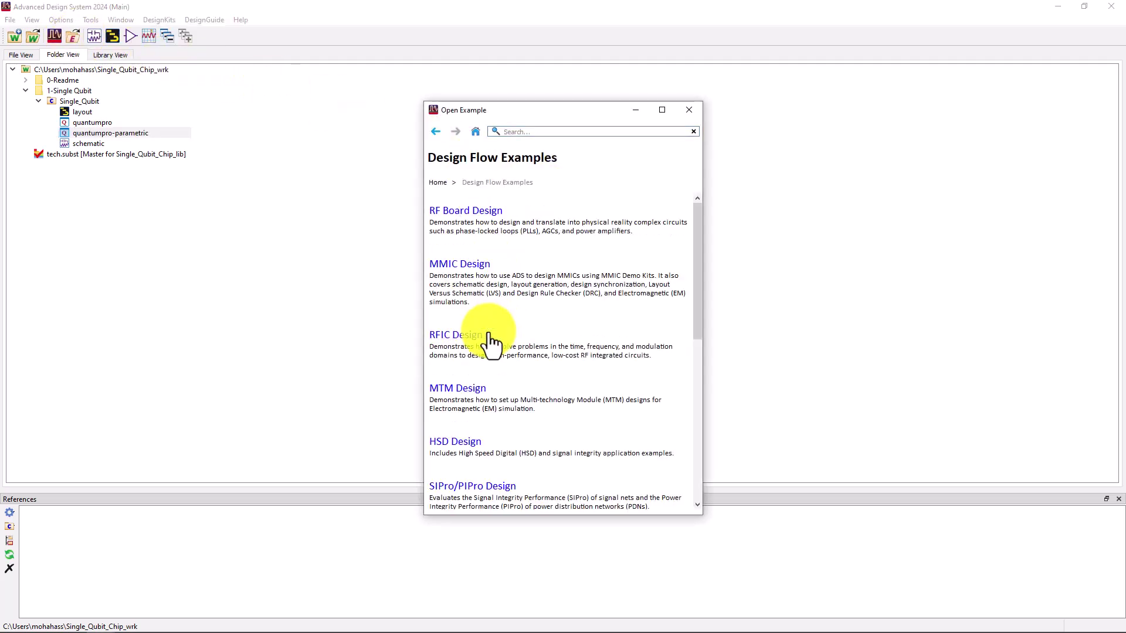
scroll(602, 295, down, 1)
scroll(602, 295, down, 2)
scroll(599, 299, down, 1)
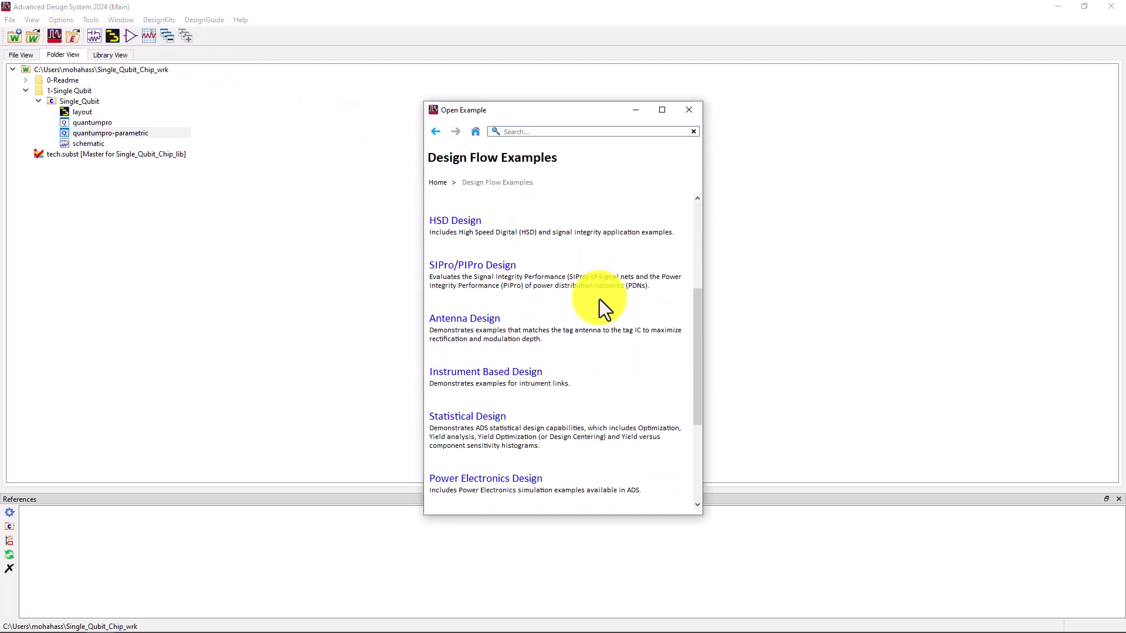
scroll(600, 305, down, 2)
scroll(601, 307, down, 1)
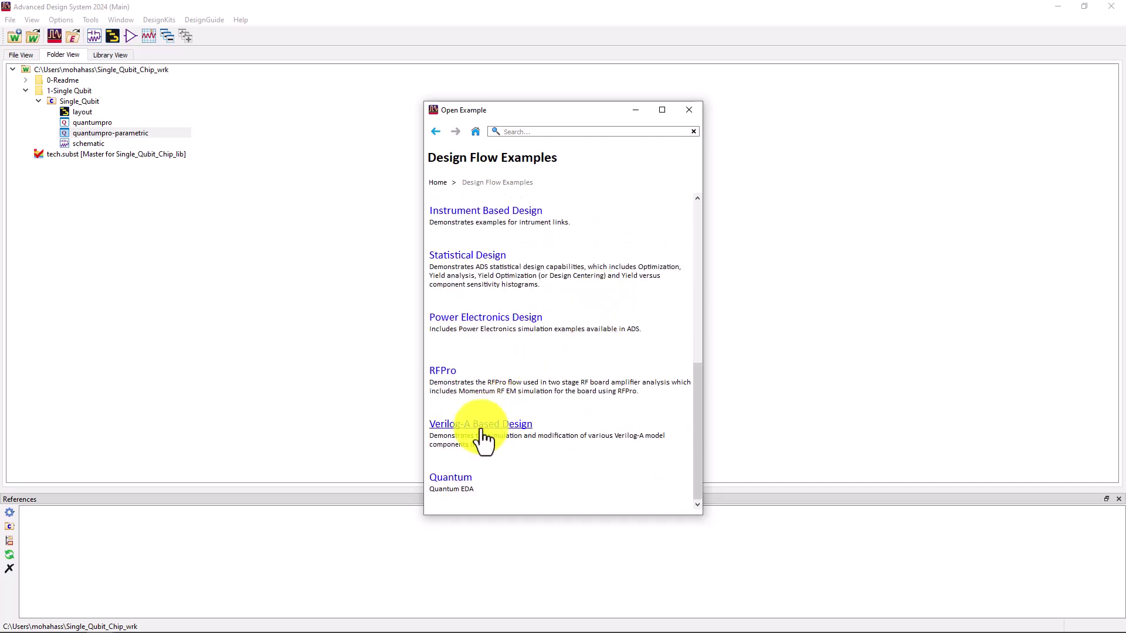
click(448, 475)
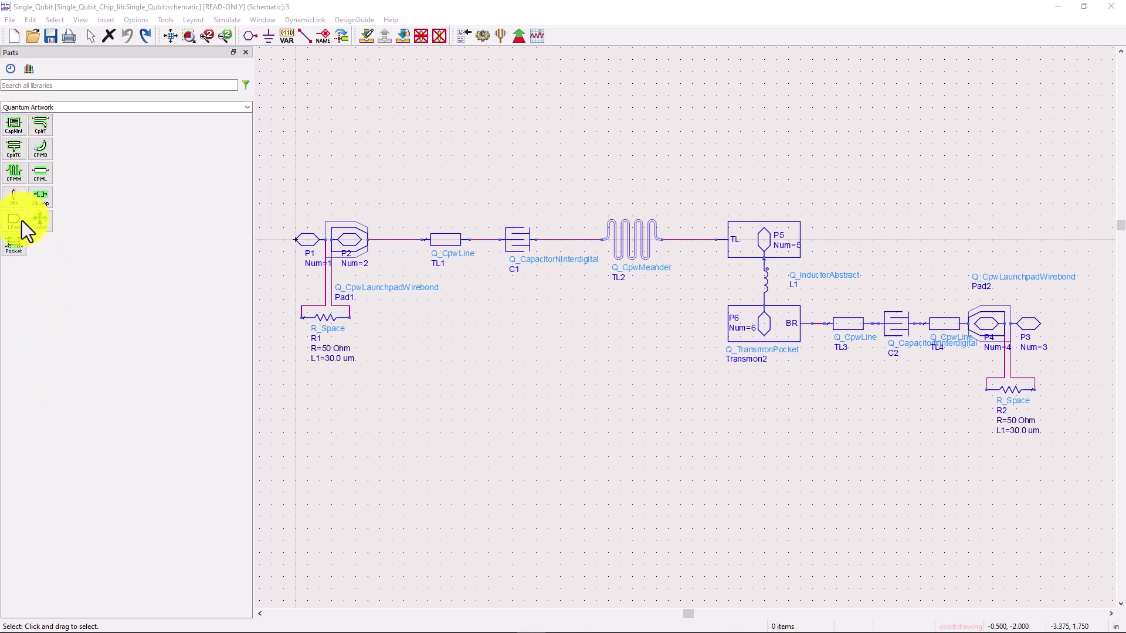
- Generate the Single_Qubit layout for the entire design and maximize its window
click(197, 32)
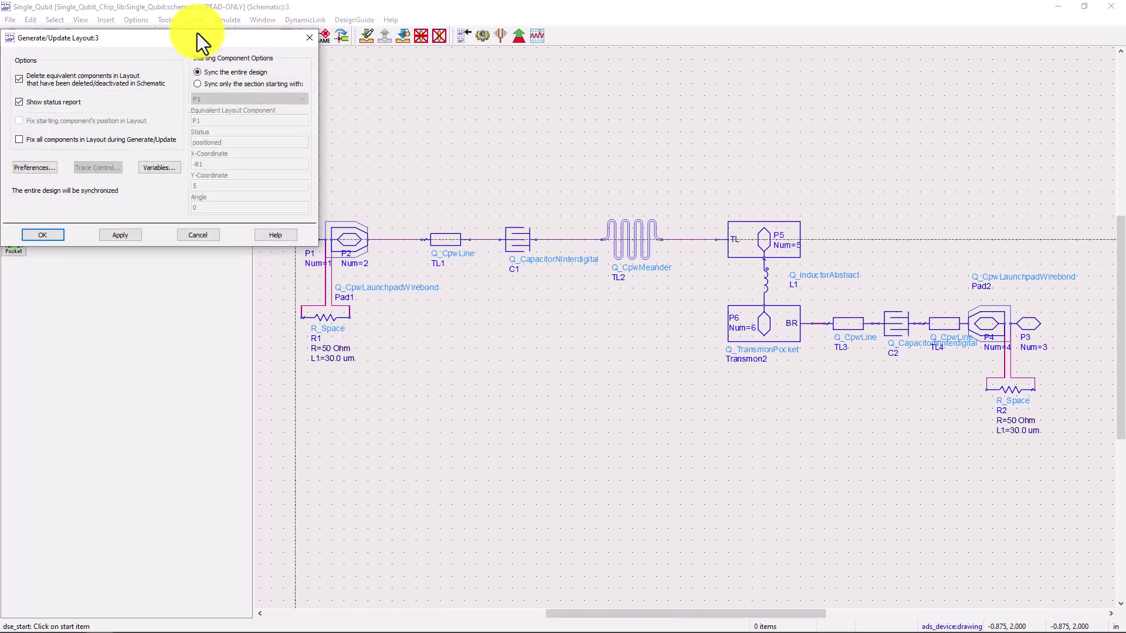
click(45, 233)
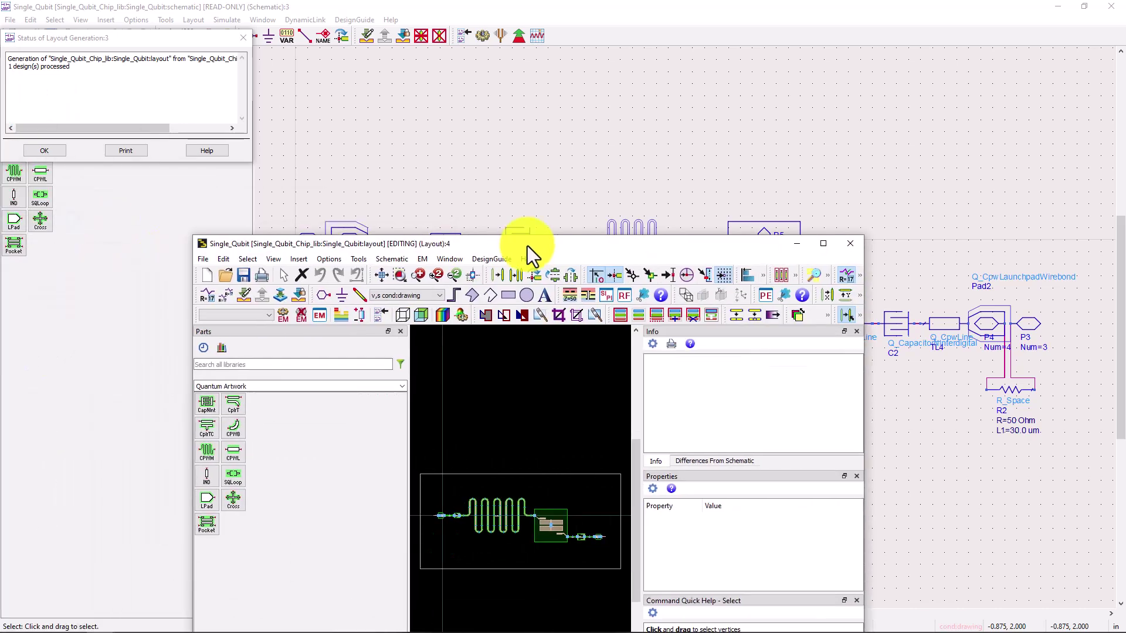
drag(527, 246, 557, 147)
double_click(556, 148)
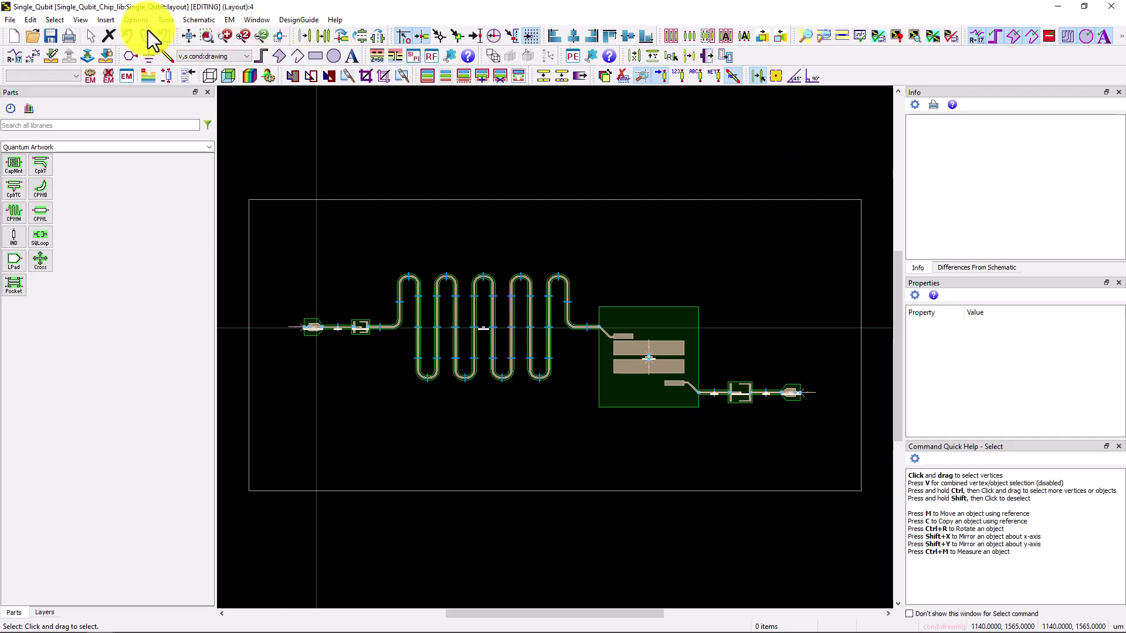
- Launch QuantumPro on the Single_Qubit layout from the Tools menu
click(106, 19)
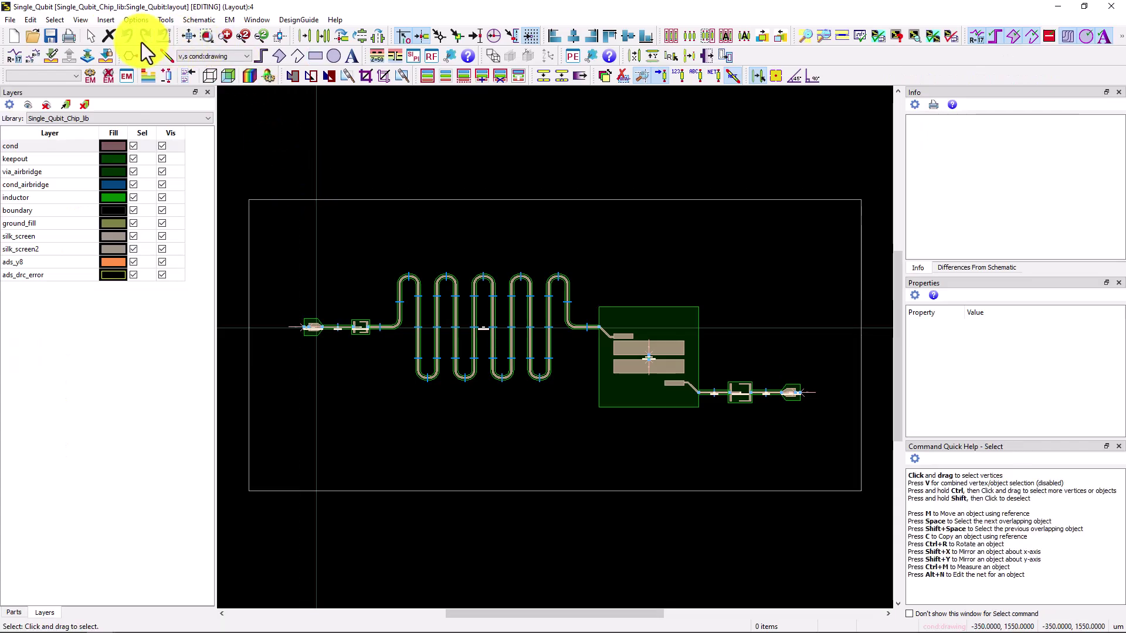
click(165, 20)
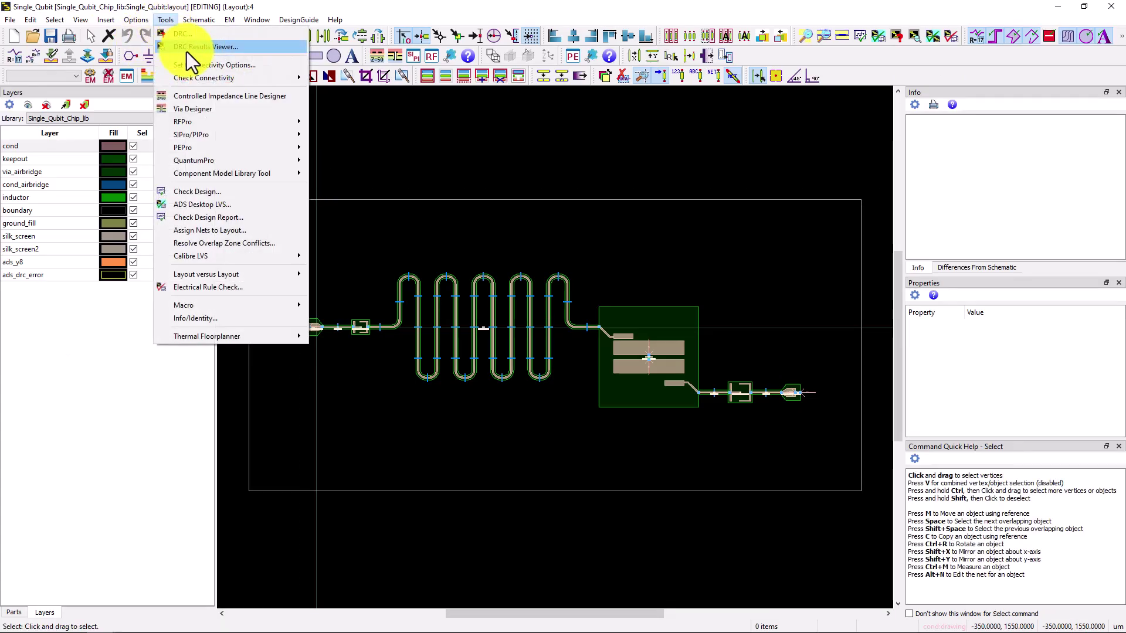
mouse_move(194, 160)
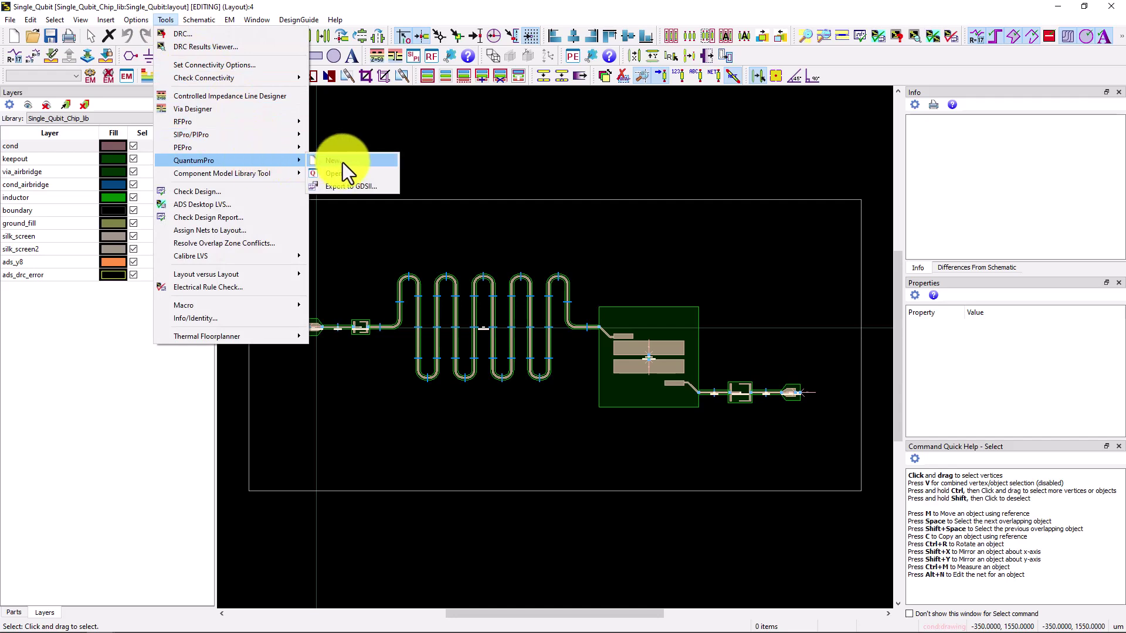
click(347, 175)
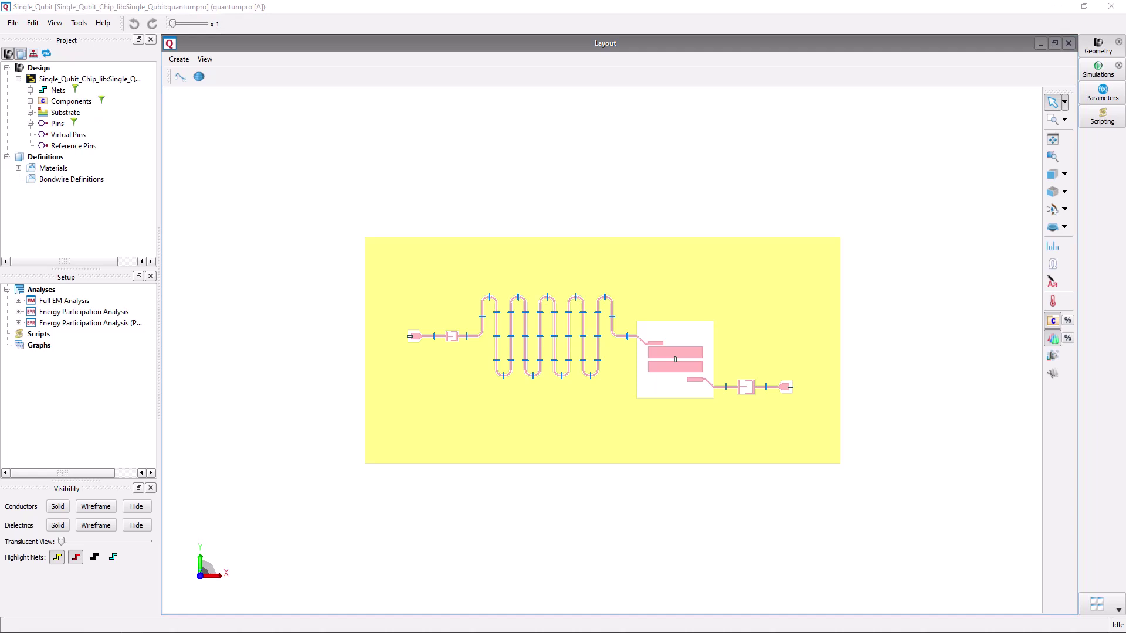
- Review the right-click options for the Analyses group in the Setup tree
right_click(44, 292)
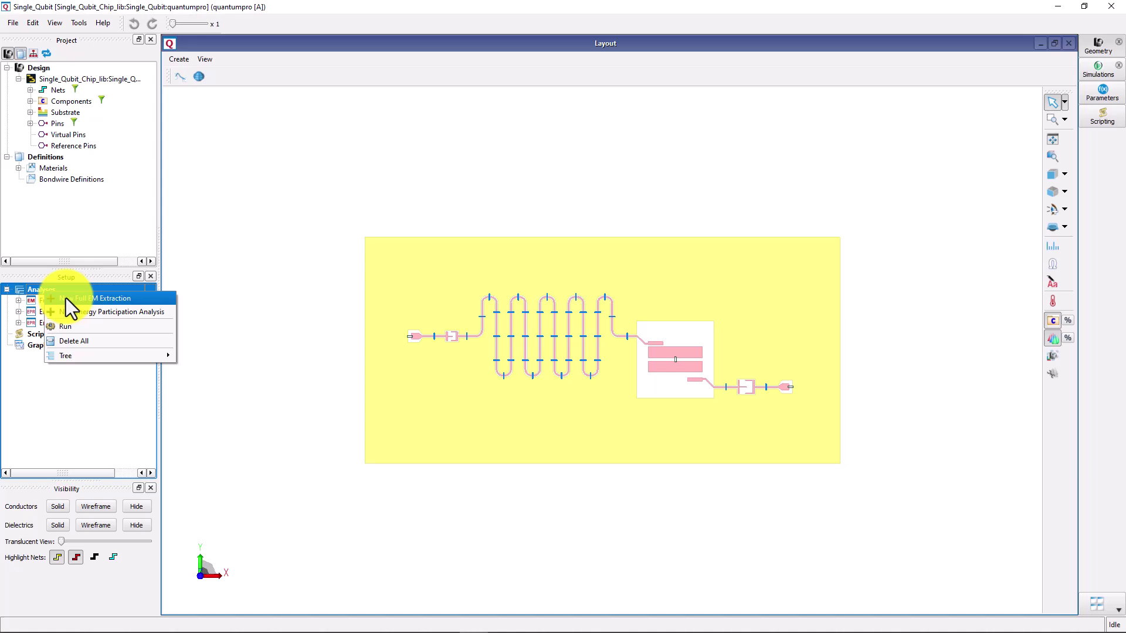
click(45, 292)
right_click(44, 292)
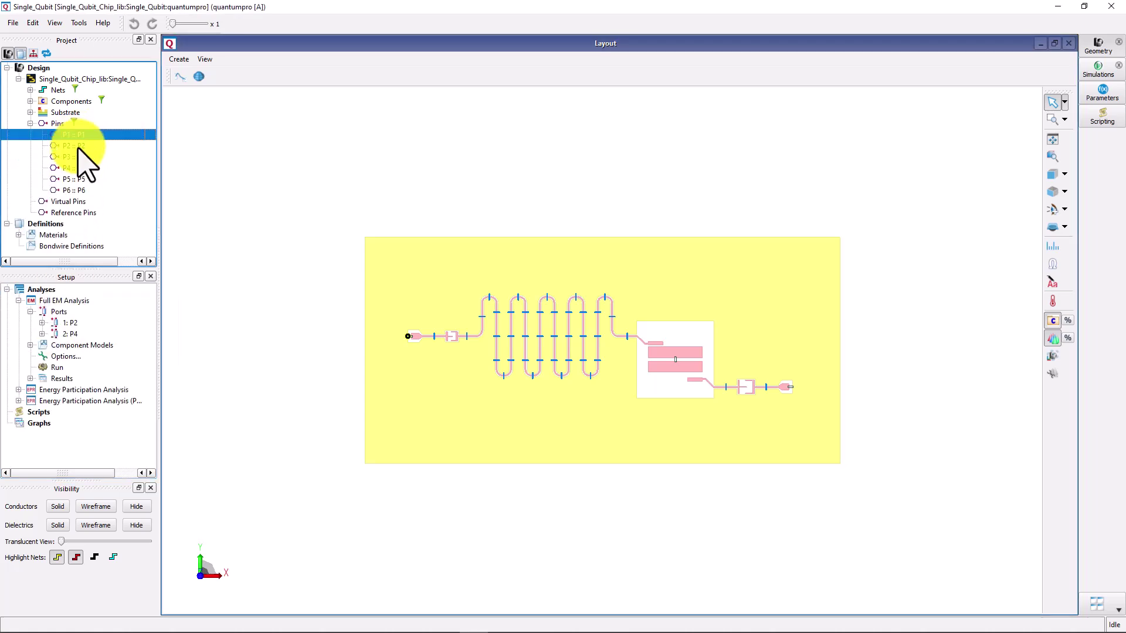
- Try moving pins P1 and P2 toward the analysis ports, then abandon it
shift+click(79, 146)
mouse_move(80, 147)
mouse_down()
mouse_move(82, 235)
mouse_move(59, 313)
mouse_up()
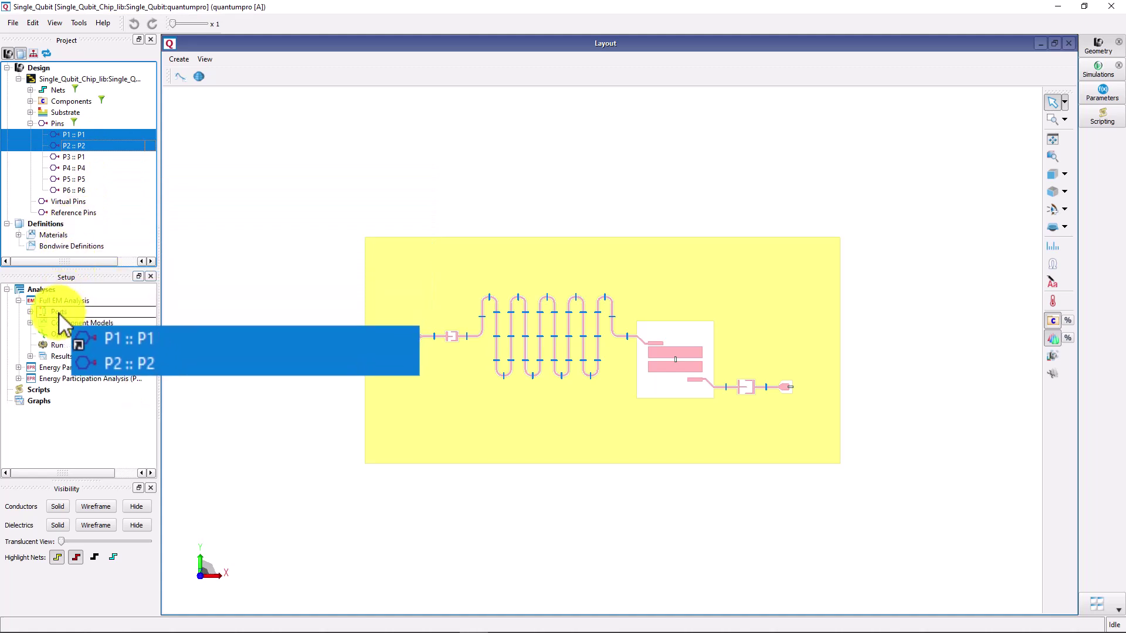
drag(59, 312, 109, 151)
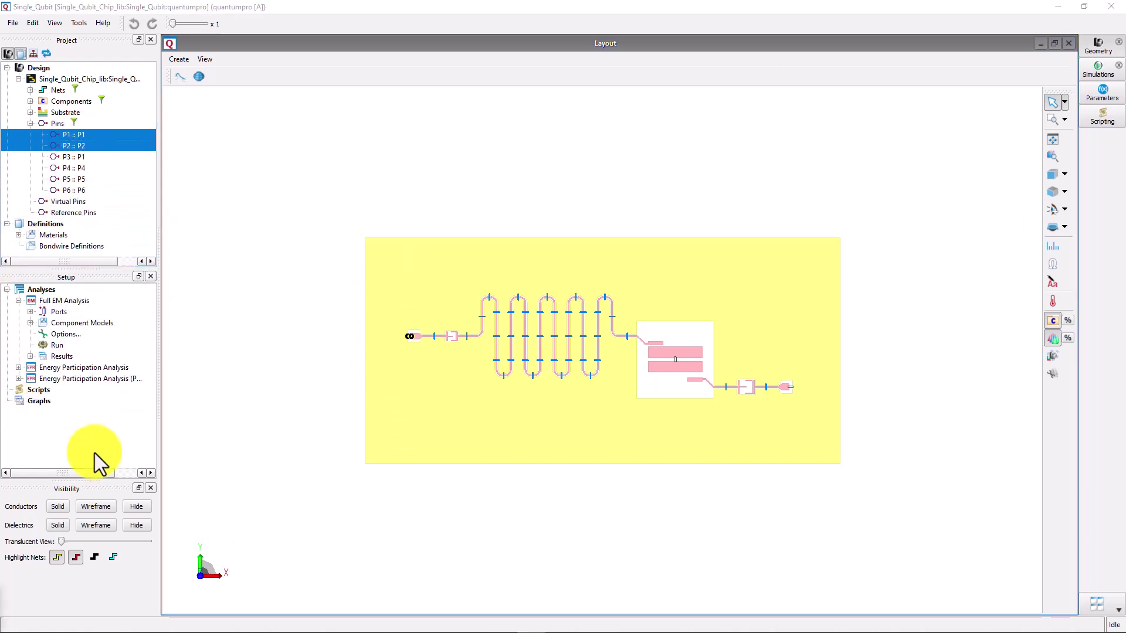
- Add inductor L1 to Full EM Analysis component models under Q_InductorAbstract
click(30, 102)
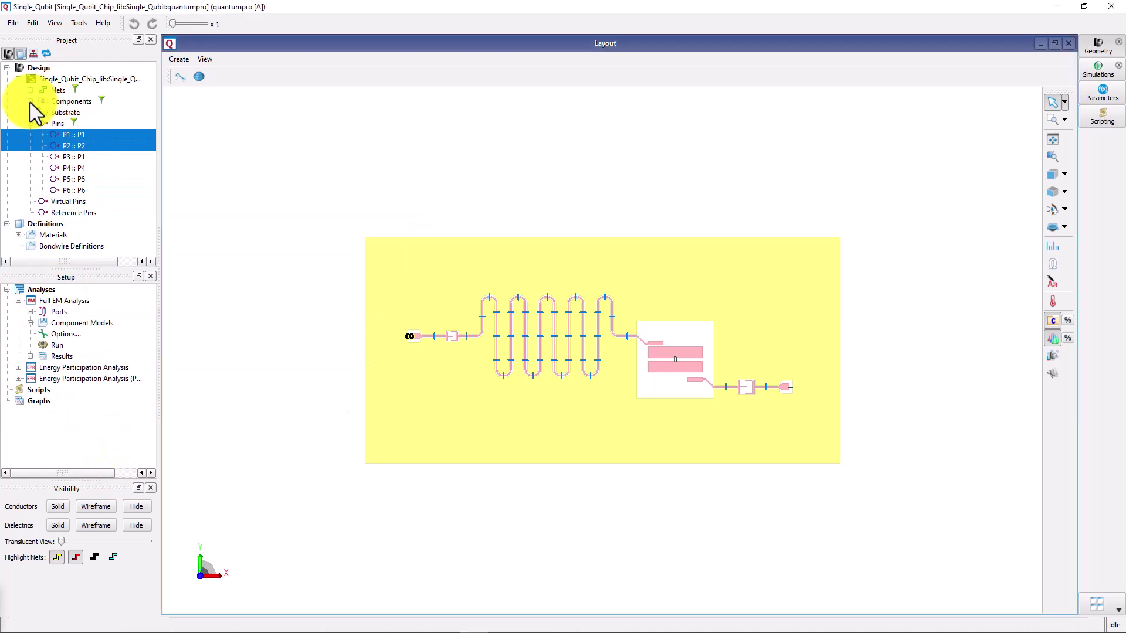
drag(73, 168, 70, 323)
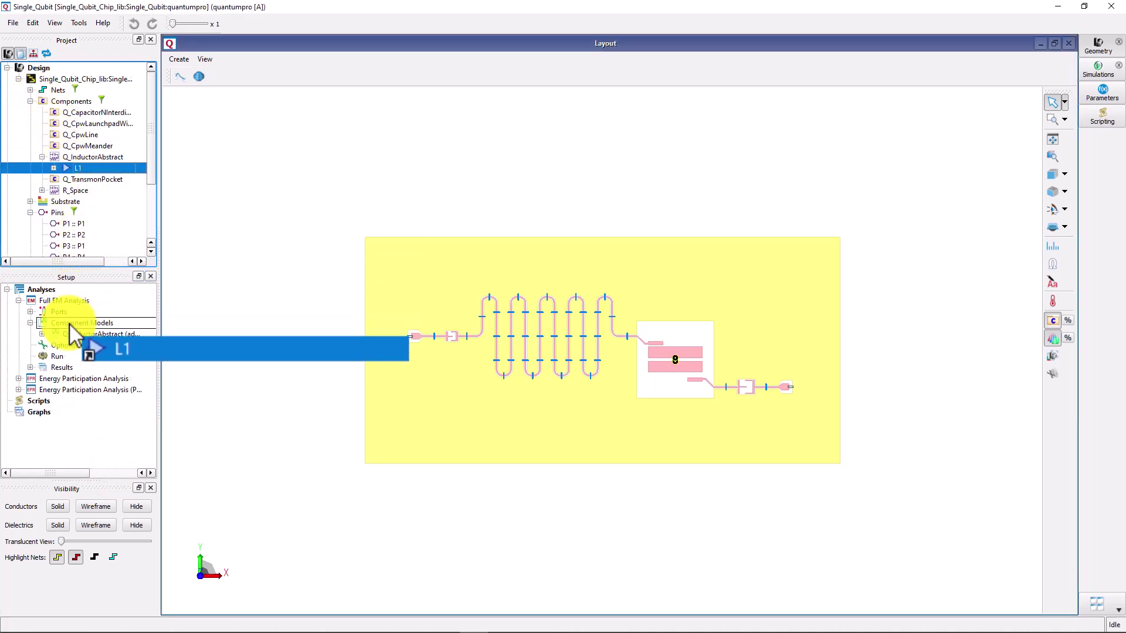
drag(69, 323, 69, 323)
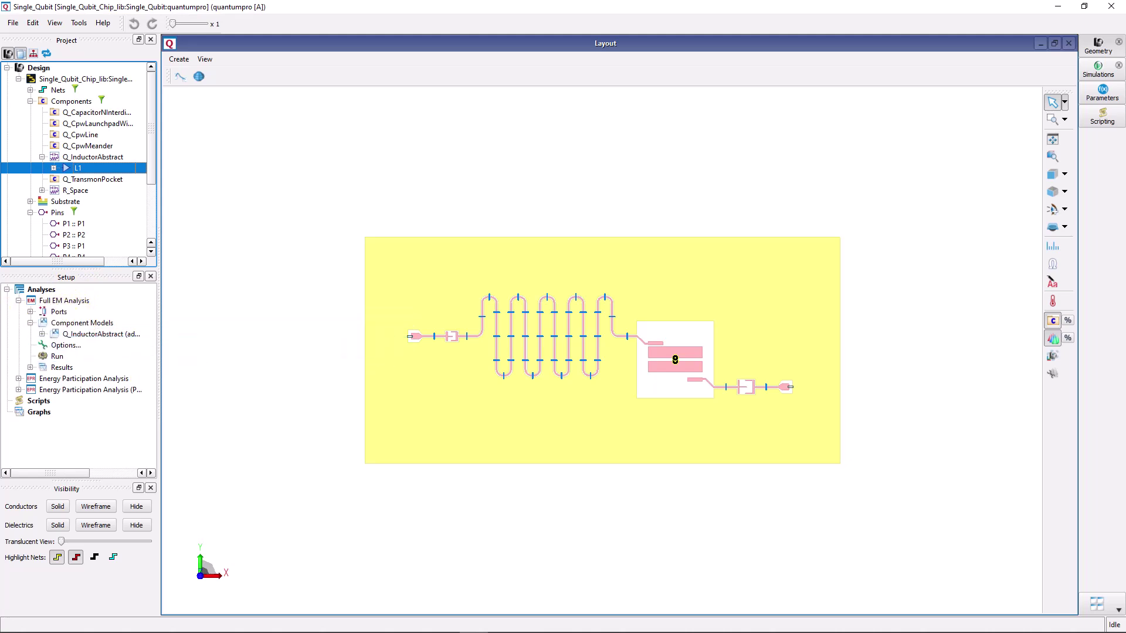
click(46, 345)
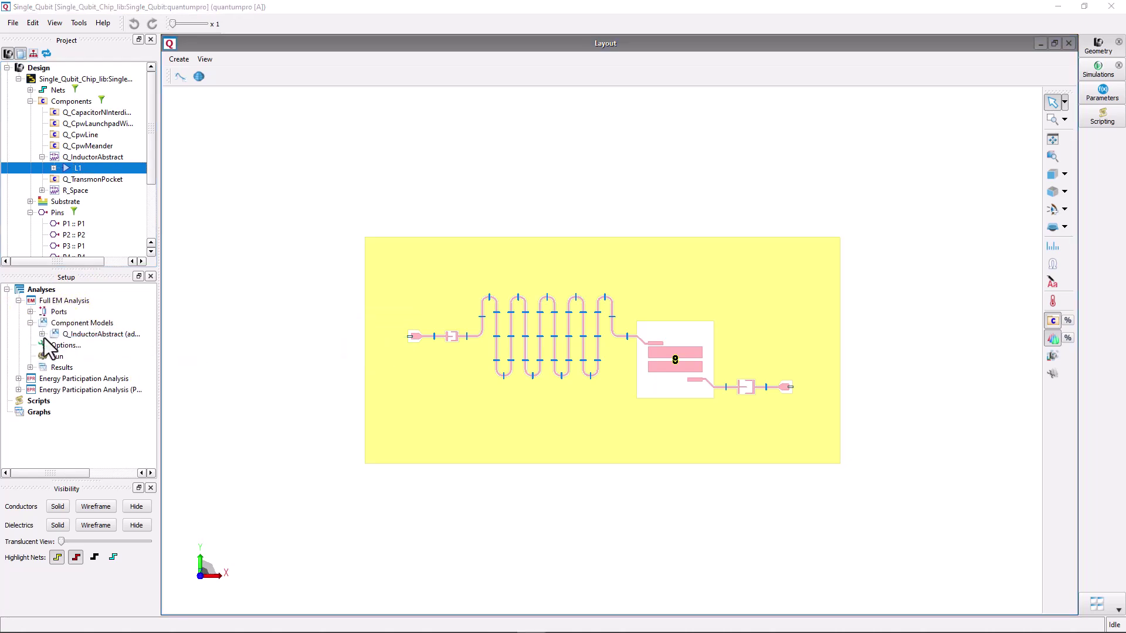
click(42, 335)
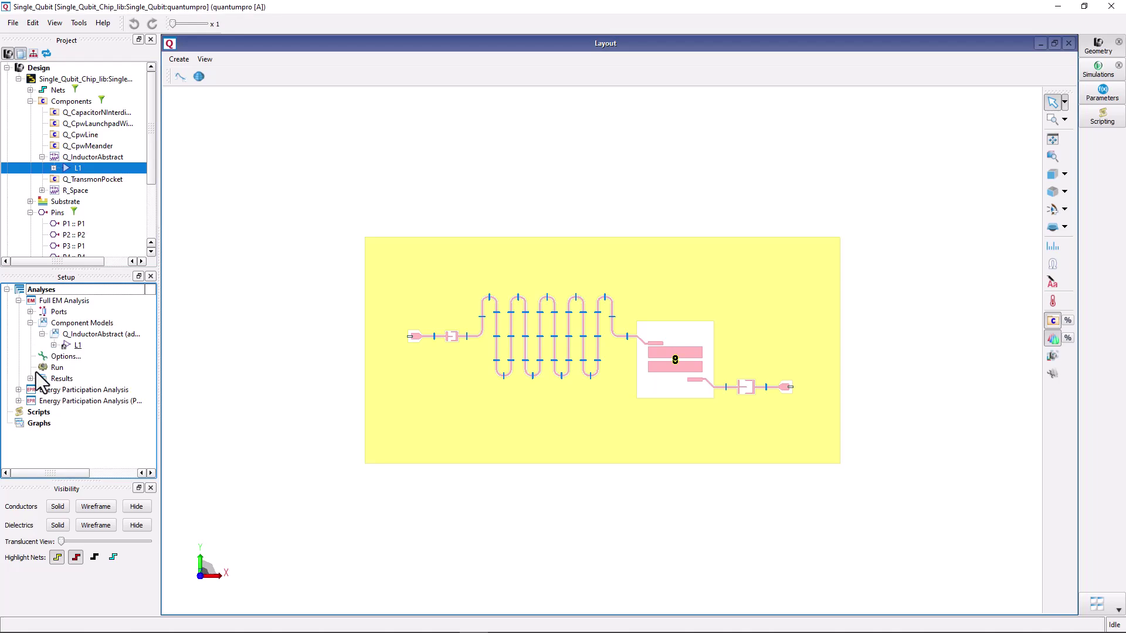
- Expand Energy Participation Analysis and display its mesh and port results
click(19, 389)
click(30, 411)
double_click(79, 422)
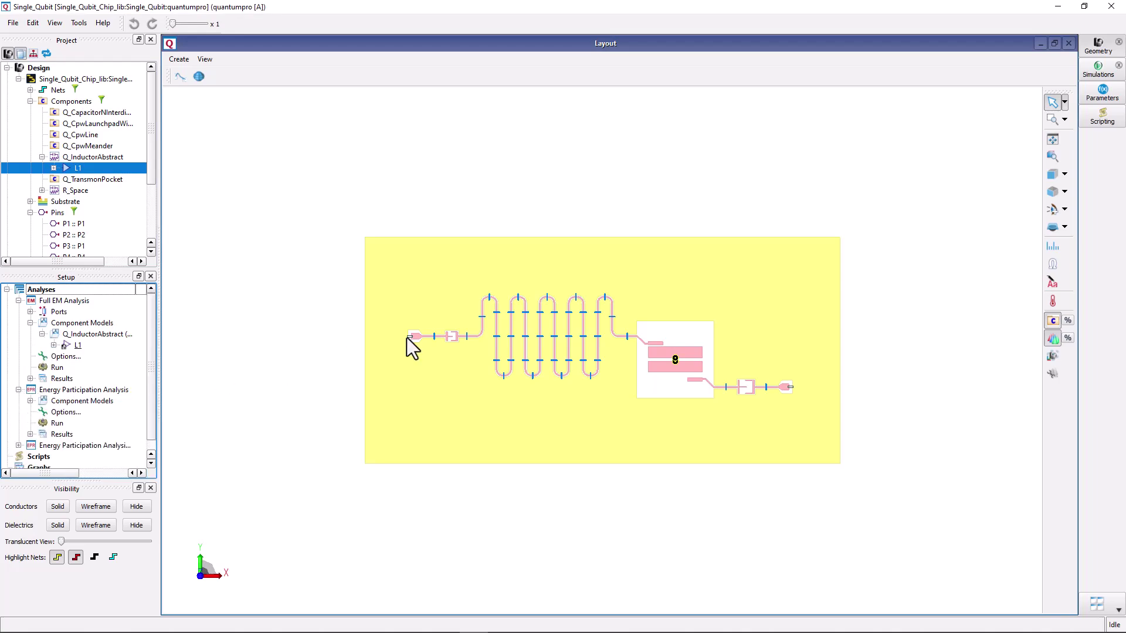
scroll(656, 293, up, 1)
scroll(277, 290, up, 2)
scroll(278, 291, up, 2)
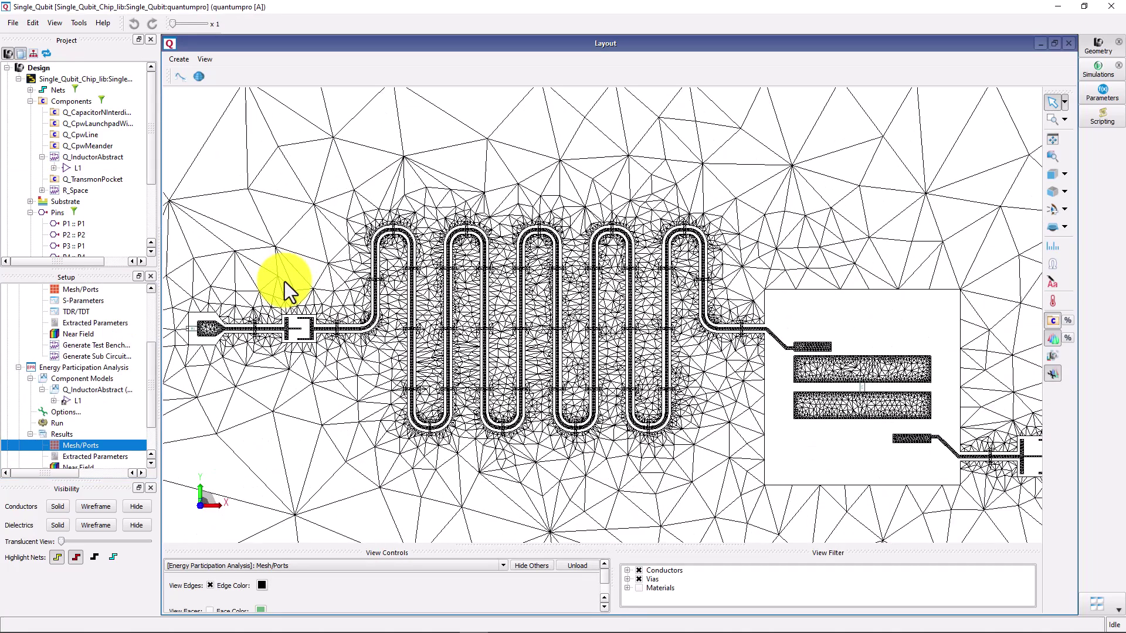
scroll(548, 336, up, 2)
scroll(548, 336, up, 1)
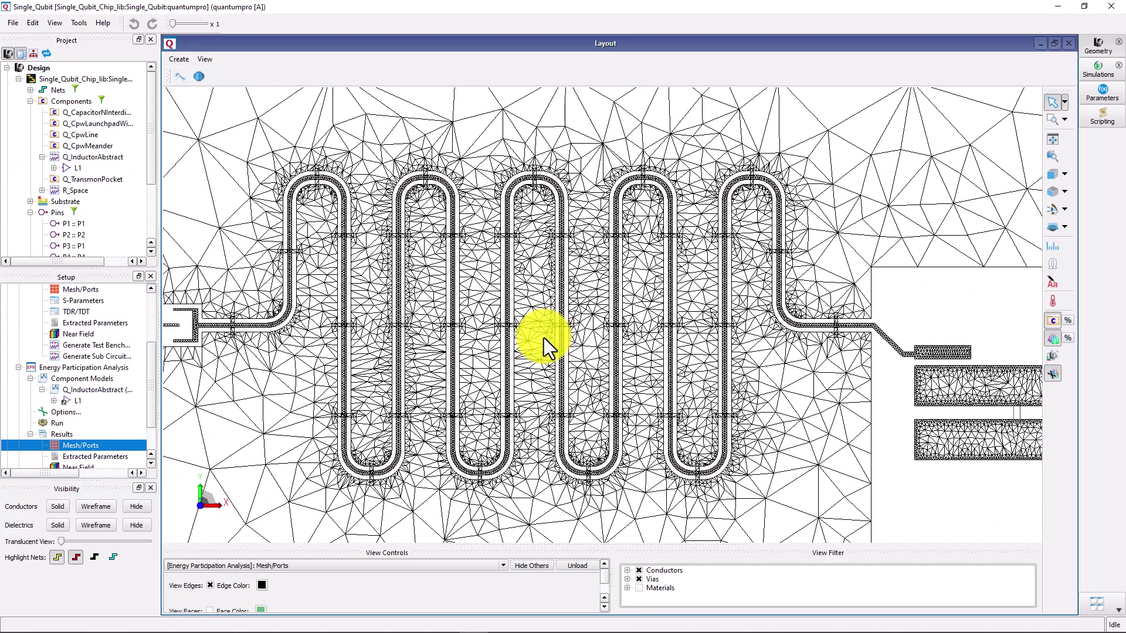
scroll(531, 436, up, 1)
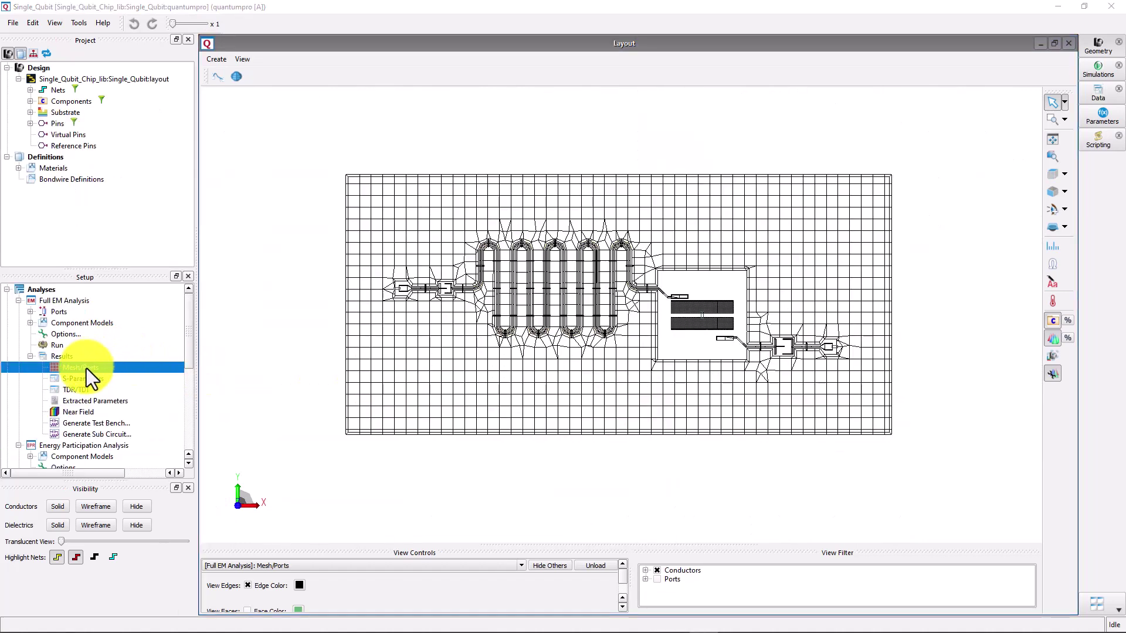
double_click(67, 337)
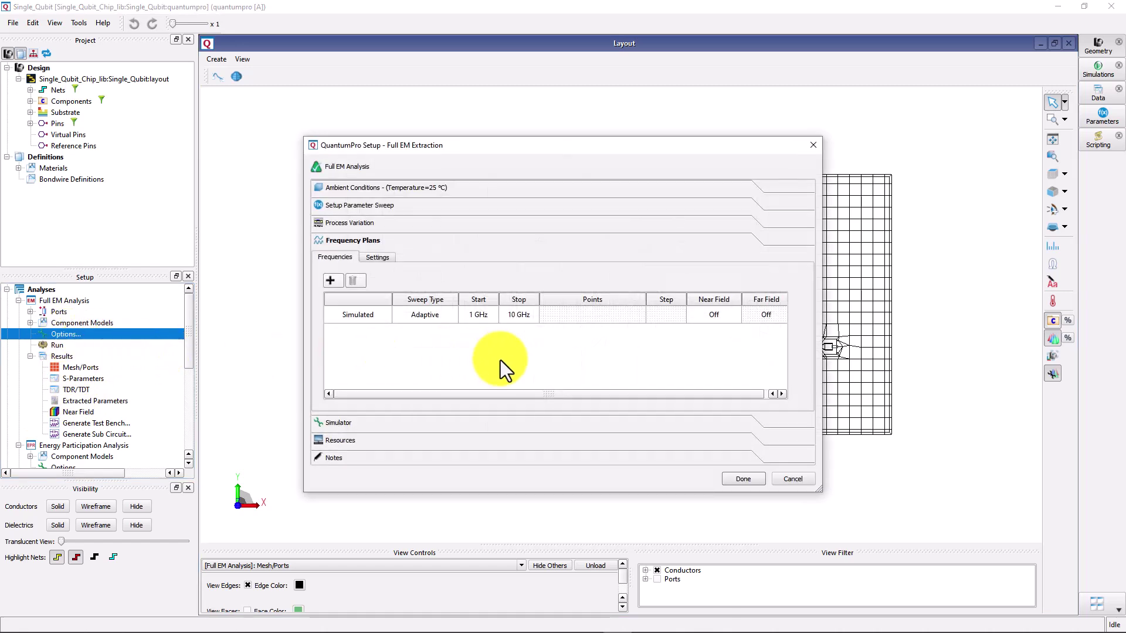
click(345, 424)
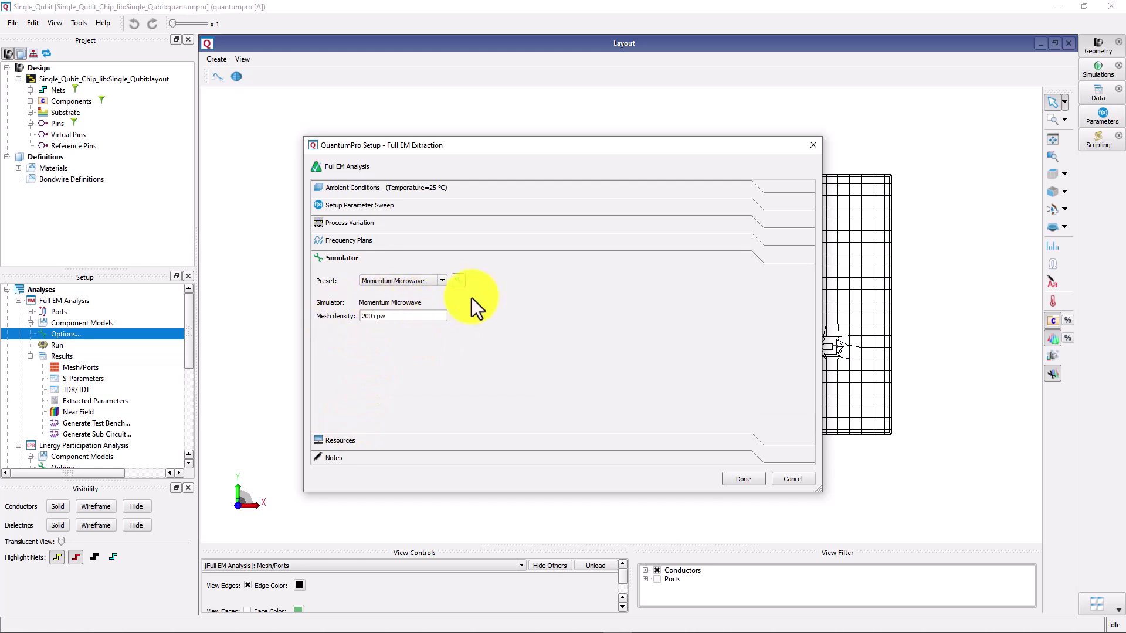
click(459, 280)
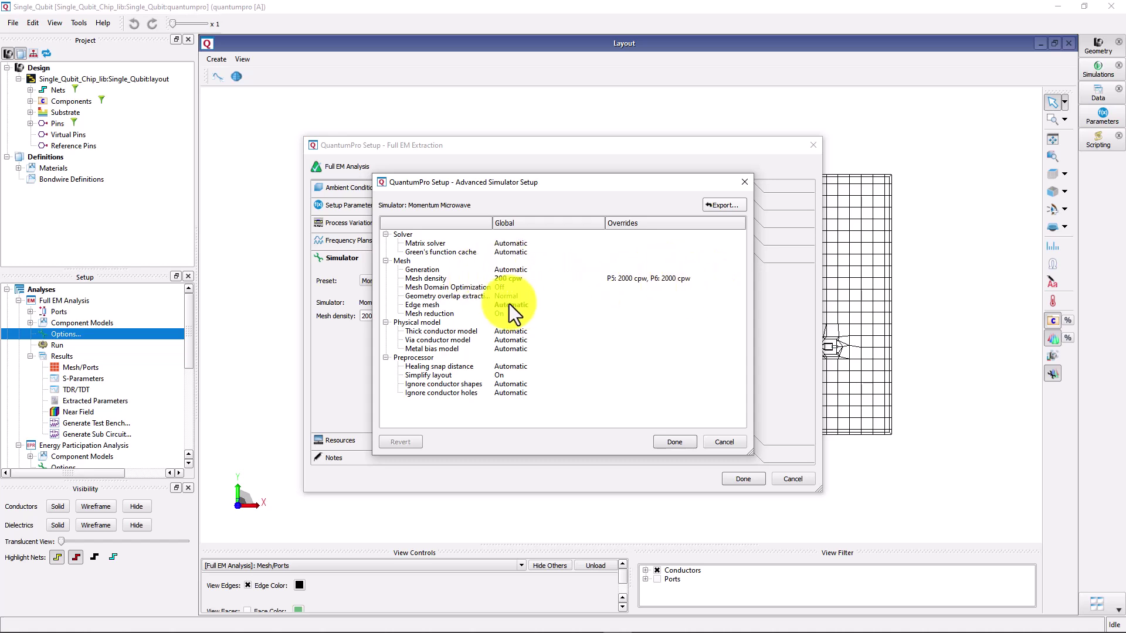
click(674, 442)
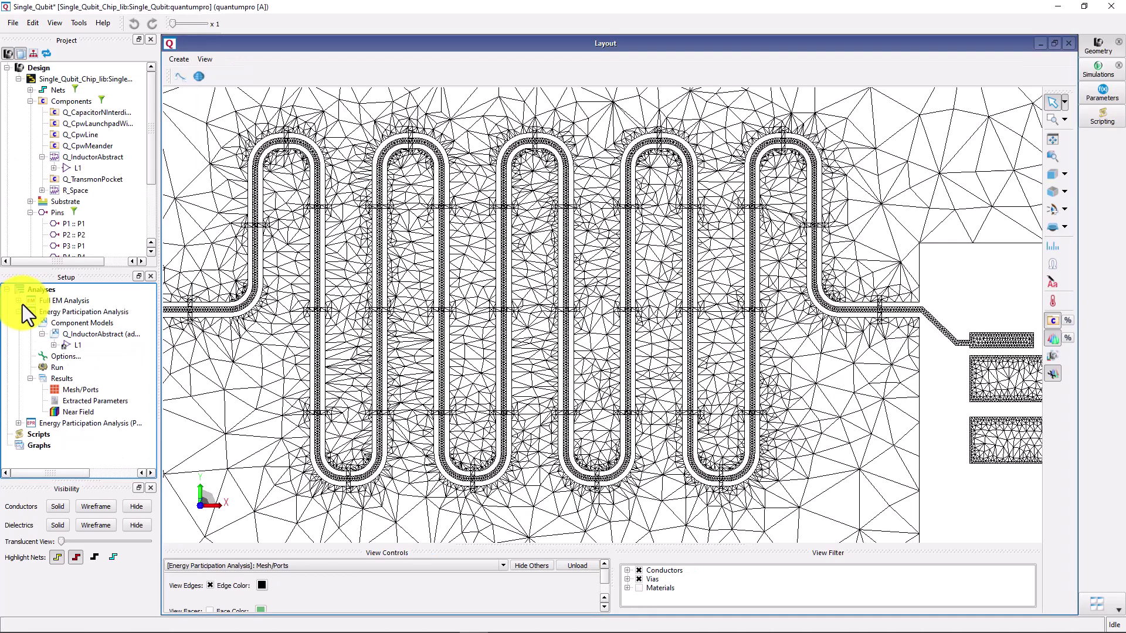
- Review the energy participation advanced mesh settings with the 5 µm cond (1) override
double_click(62, 356)
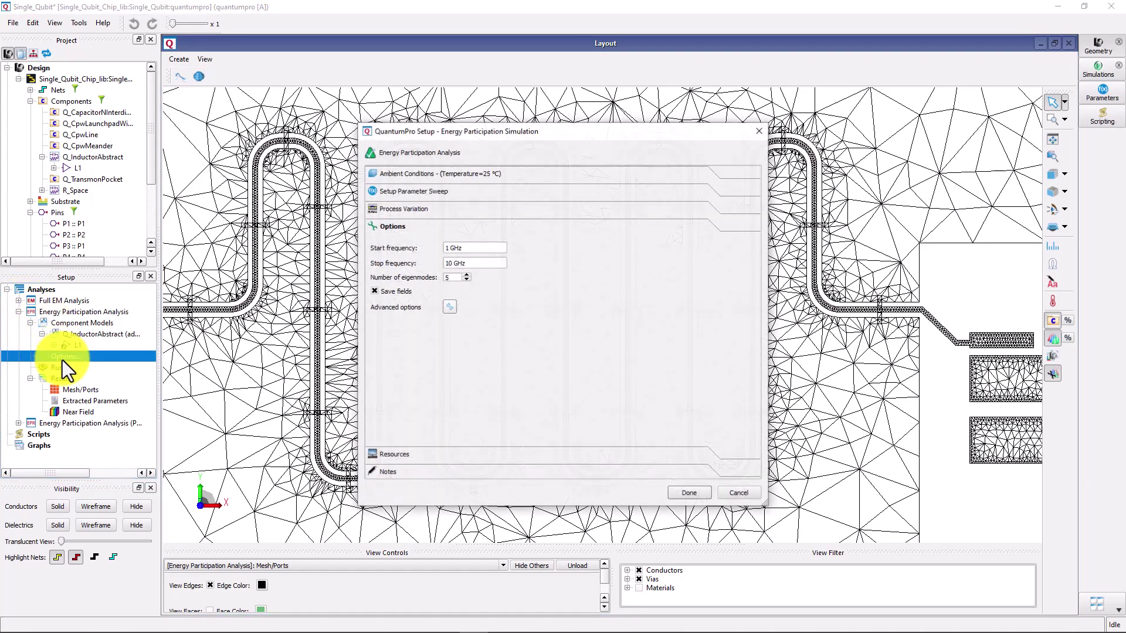
click(451, 310)
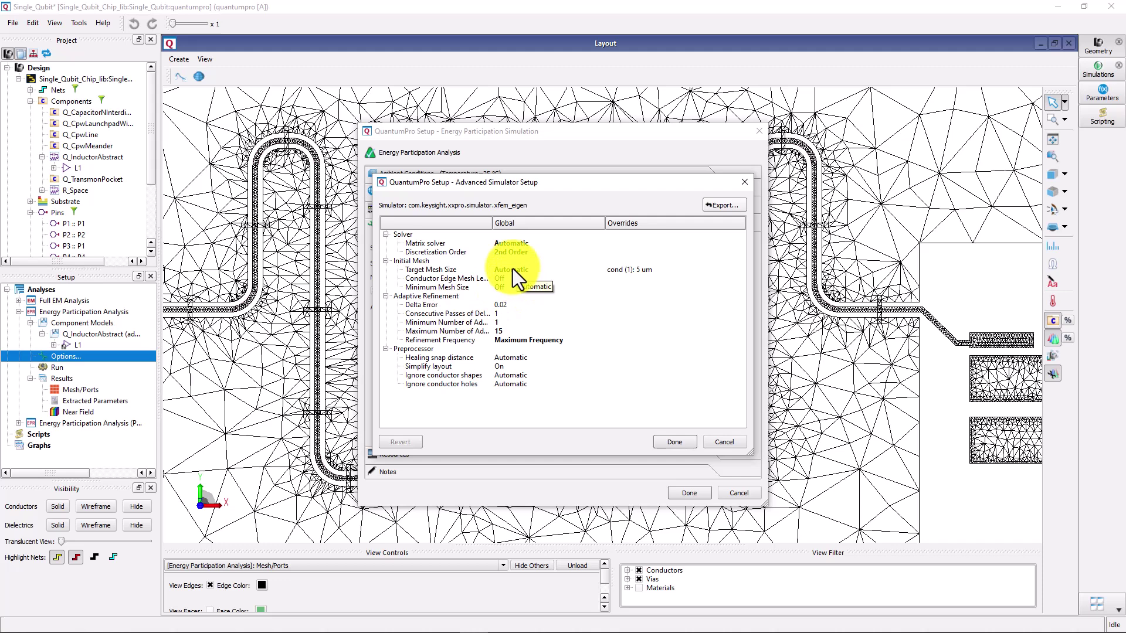
click(634, 266)
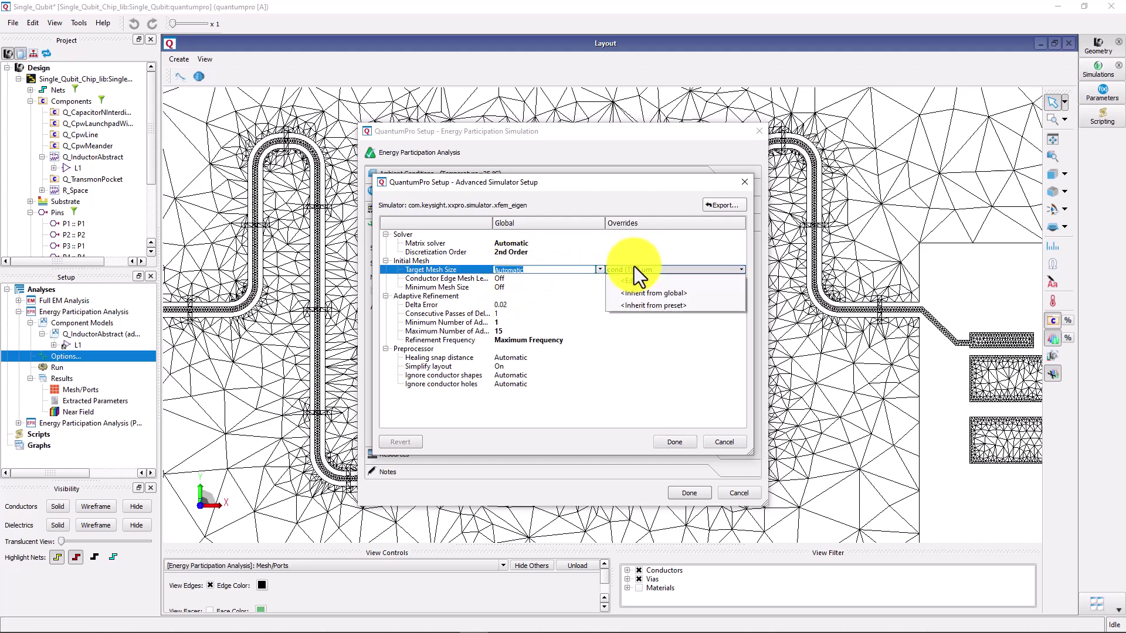
click(651, 282)
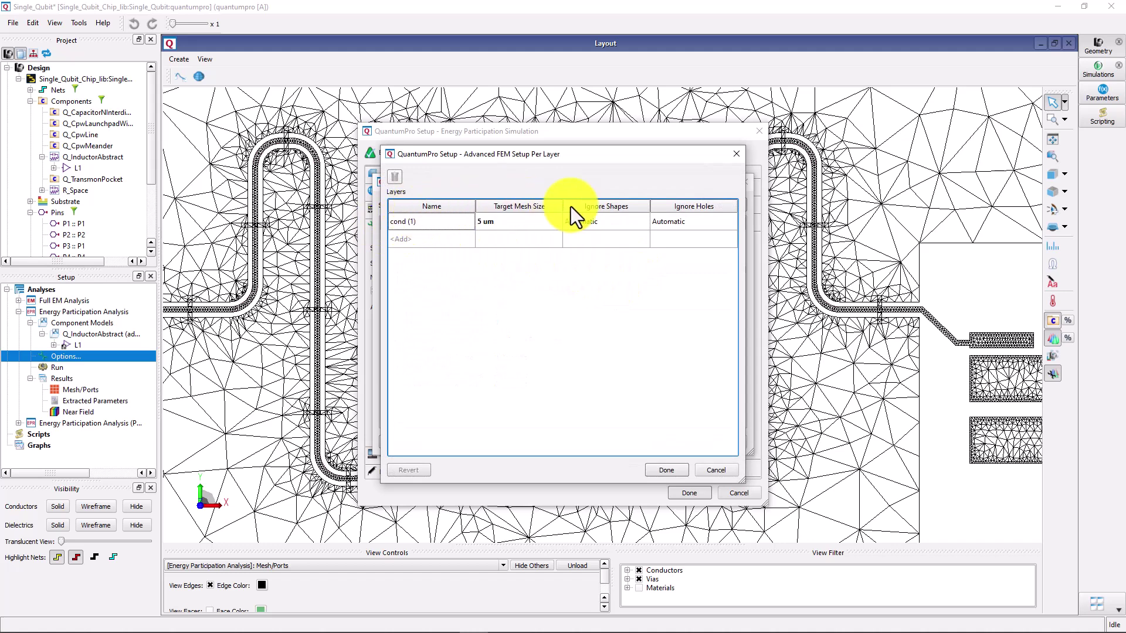
click(654, 474)
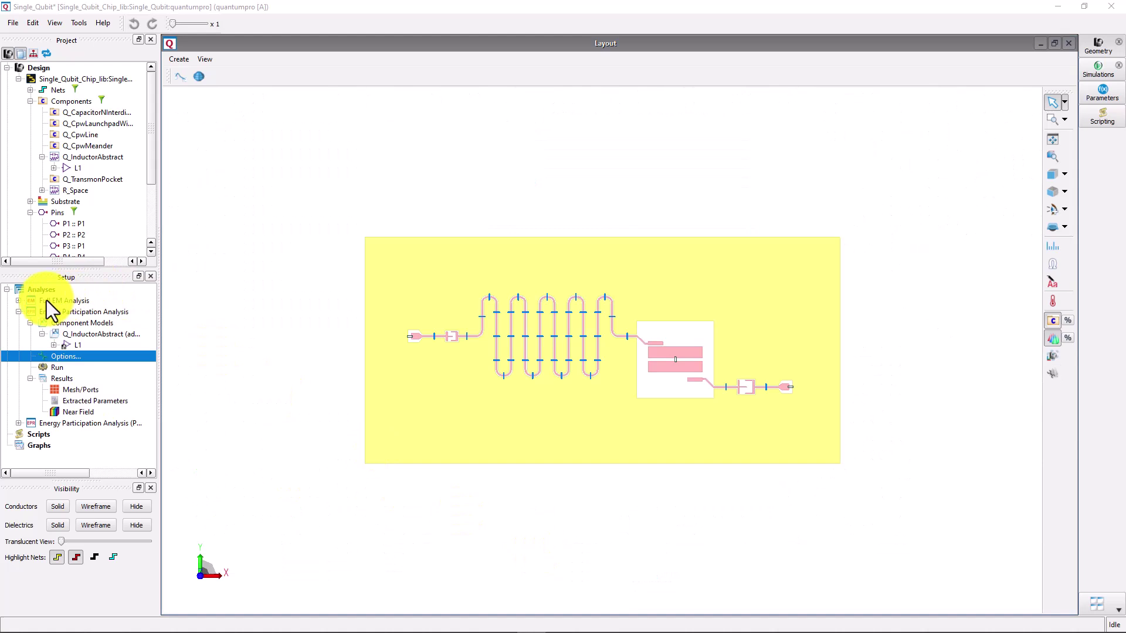
- Open the Full EM Analysis options to view its adaptive 1–10 GHz frequency plan
click(19, 313)
click(21, 301)
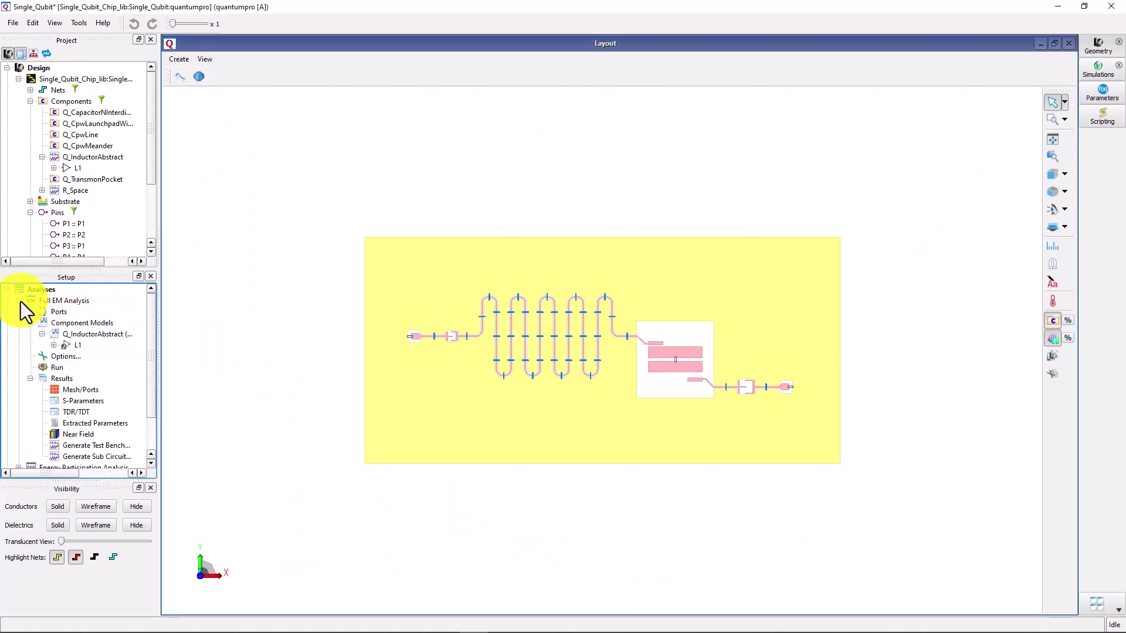
double_click(62, 356)
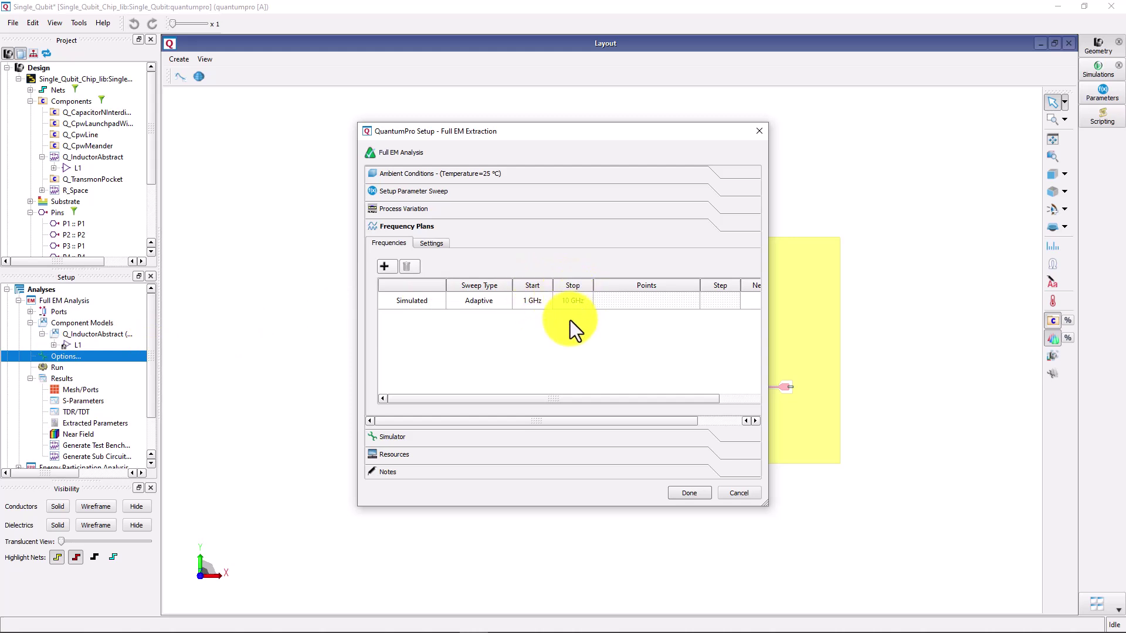
- Inspect Energy Participation options: 1–10 GHz, 5 eigenmodes, fields saved
key(Escape)
click(18, 302)
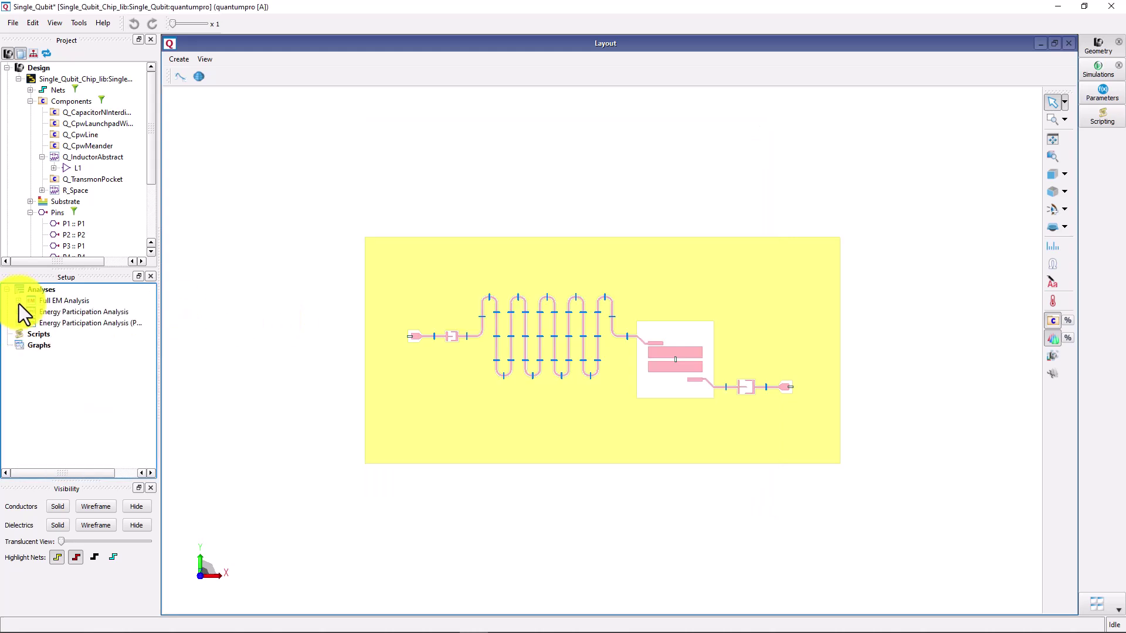
click(19, 313)
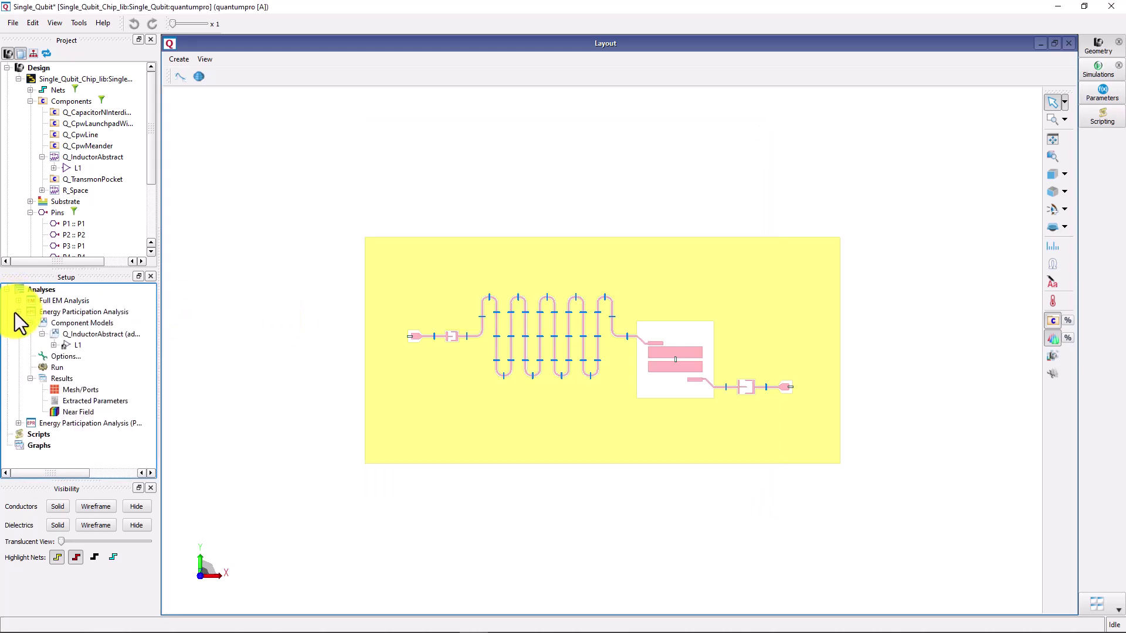
double_click(52, 355)
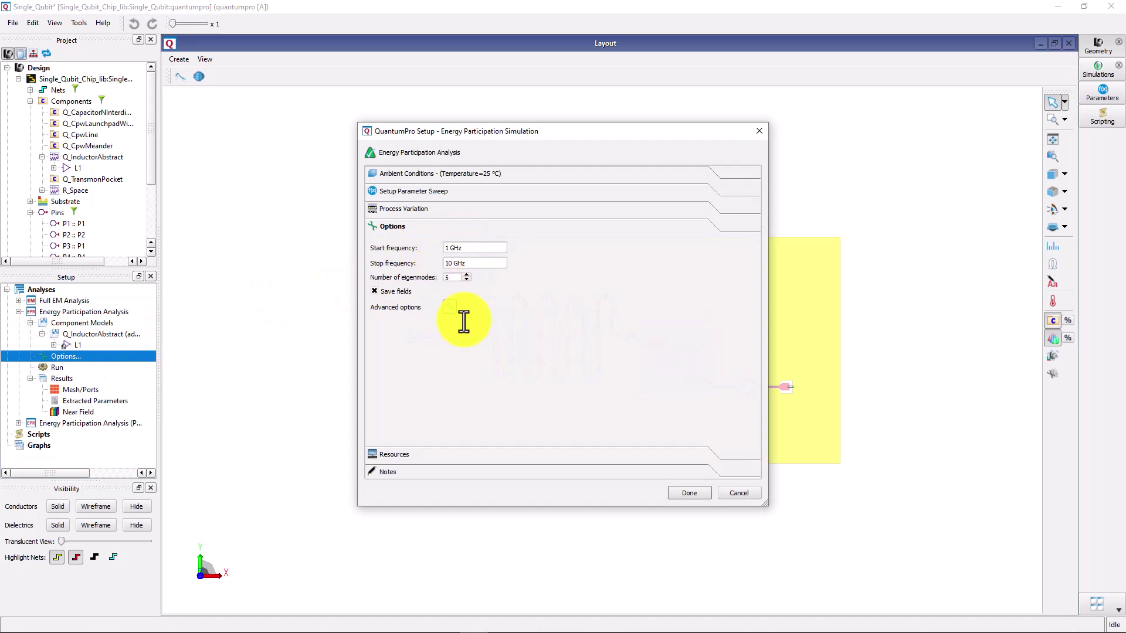
key(Escape)
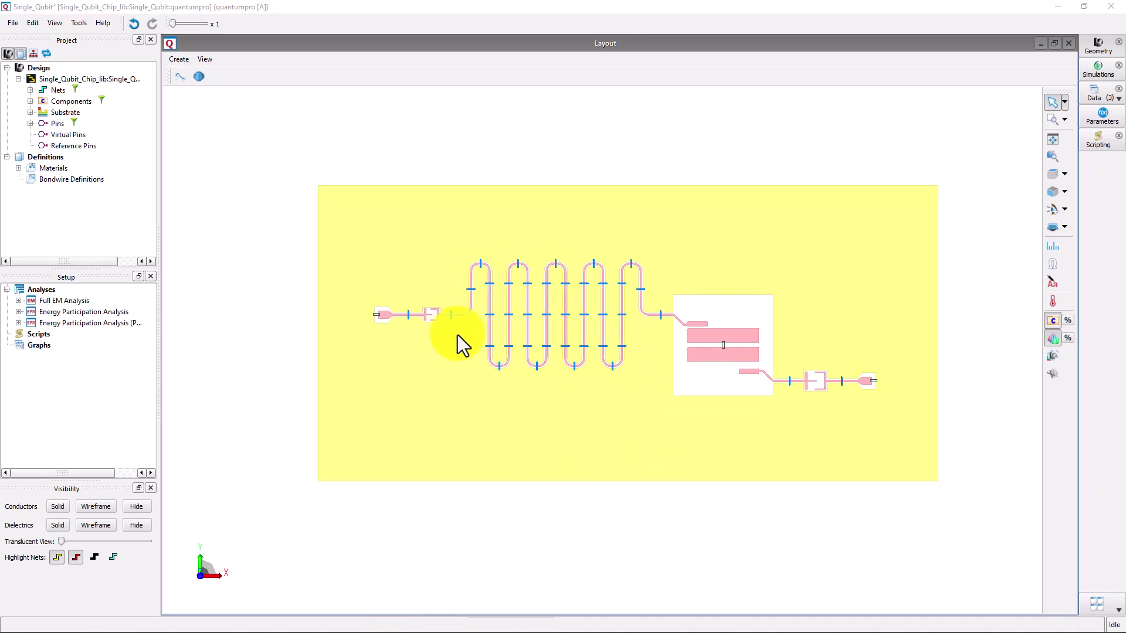
- View the Full EM and Energy Participation extracted qubit and resonator parameters
click(17, 301)
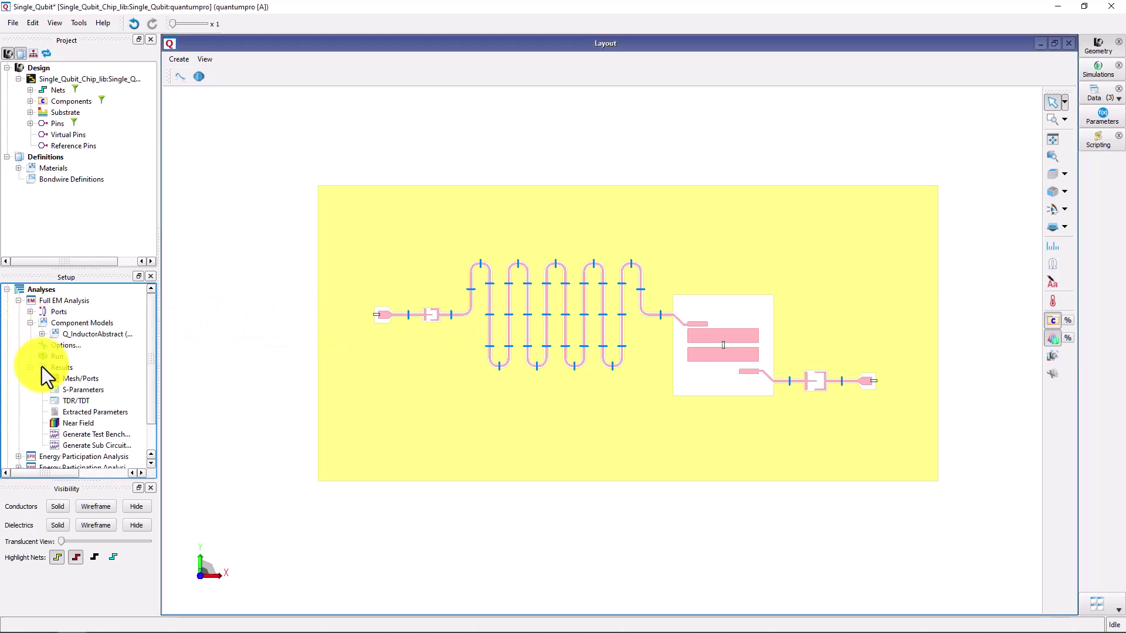
double_click(72, 414)
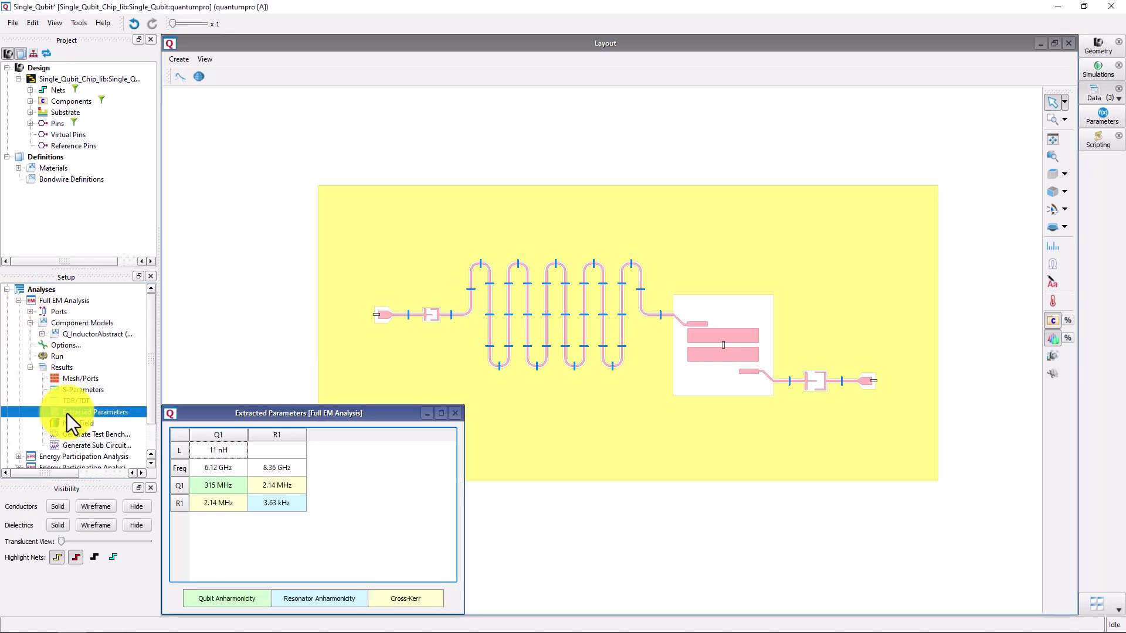
scroll(67, 424, down, 1)
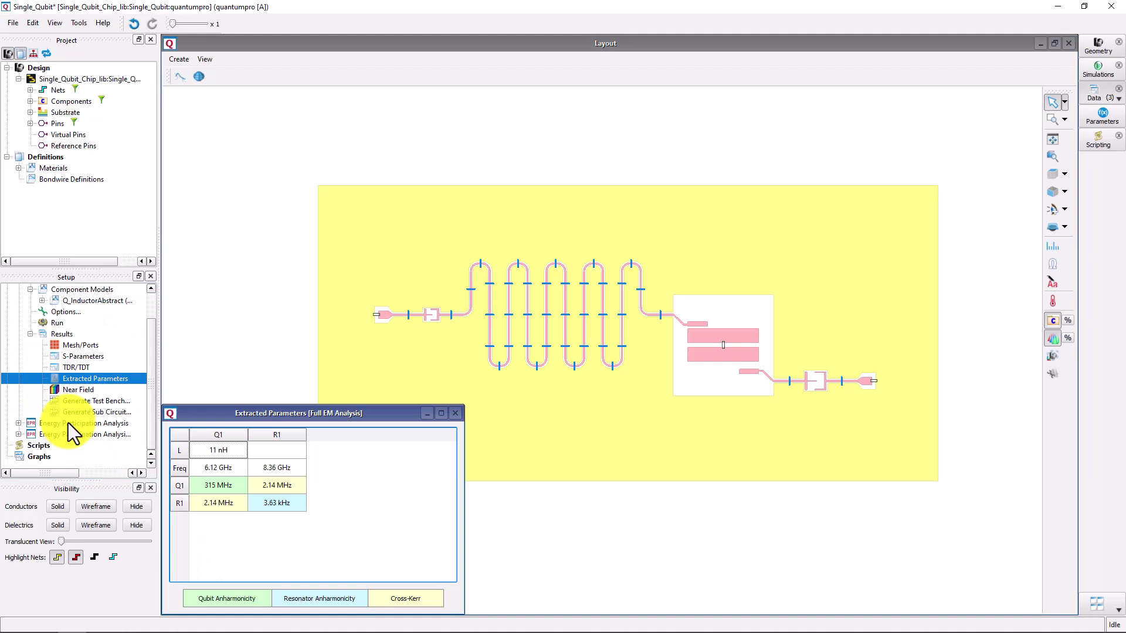
click(21, 425)
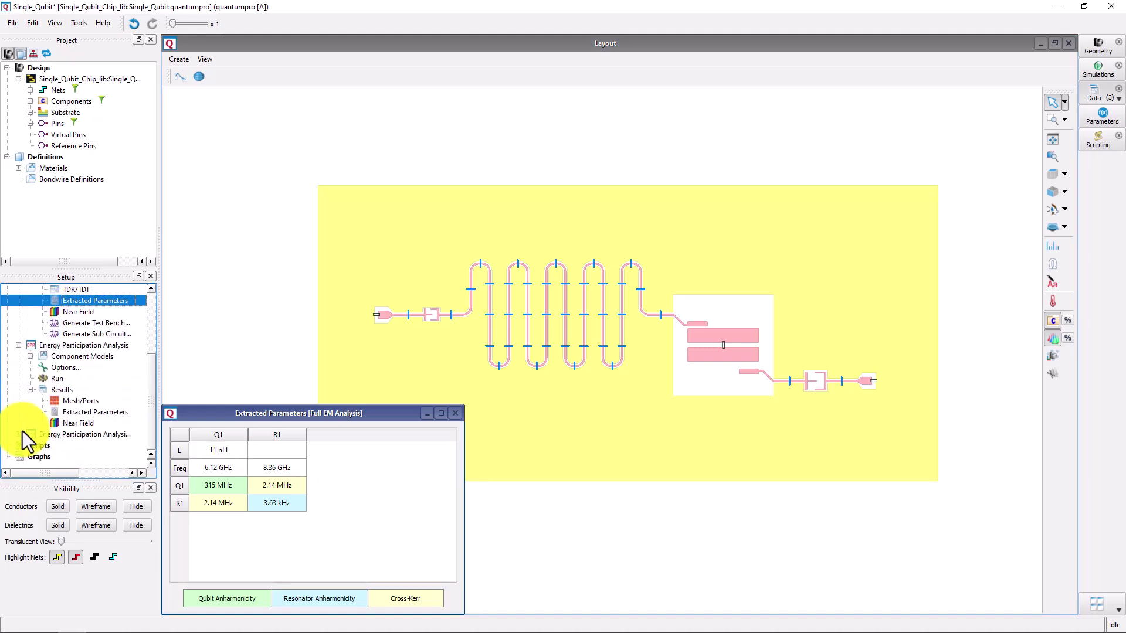
double_click(59, 417)
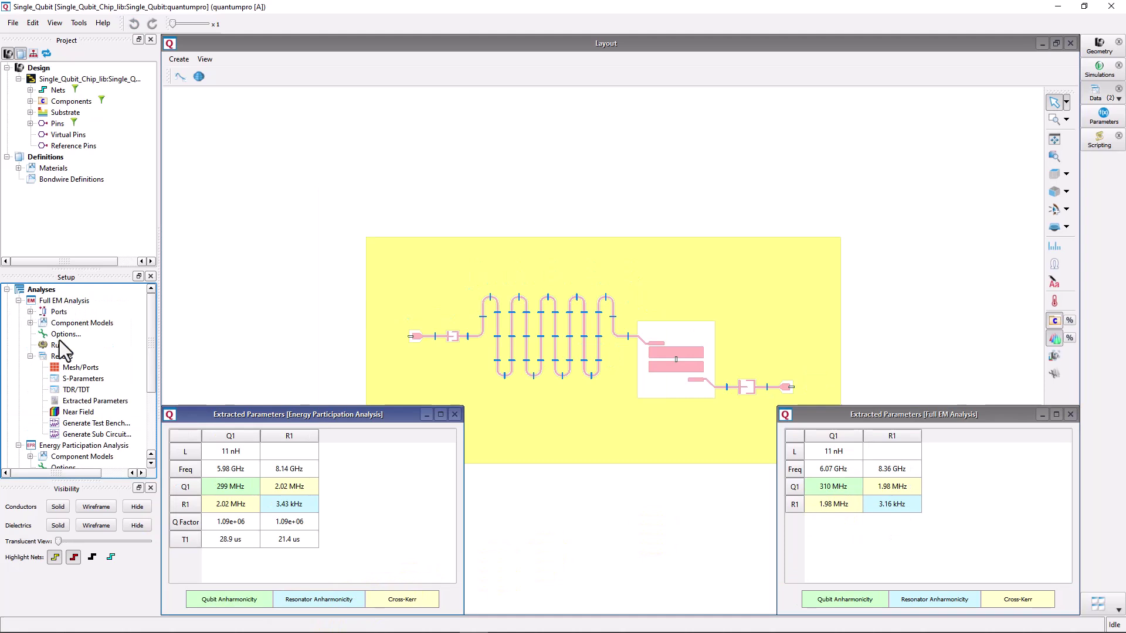
- Plot the S(2,1) transmission curve and view the near-field result
double_click(93, 382)
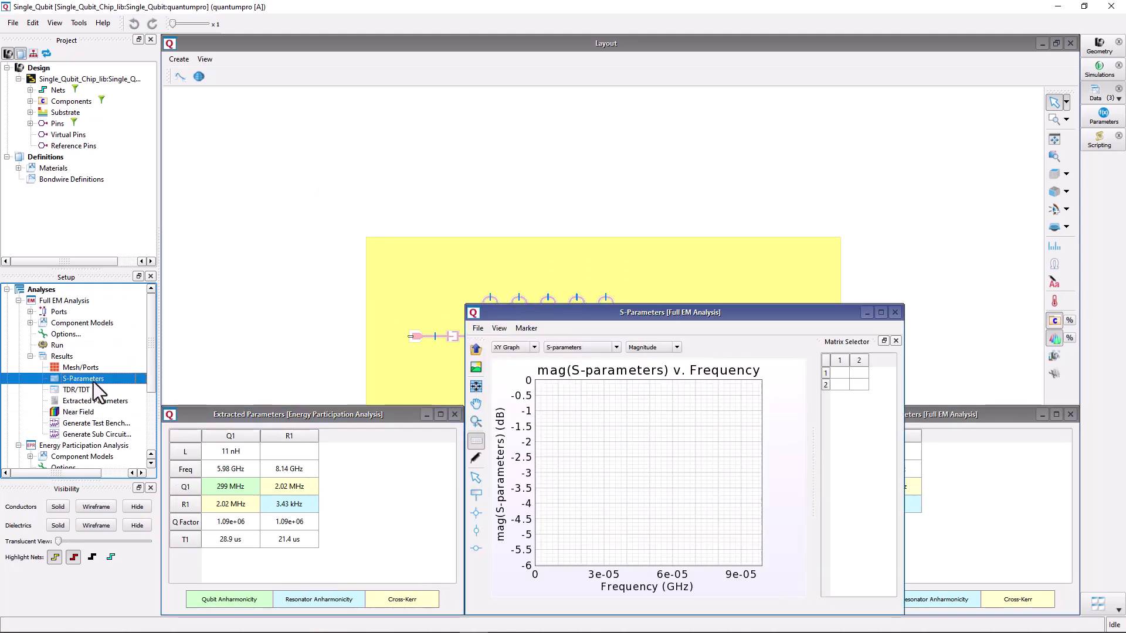
click(842, 385)
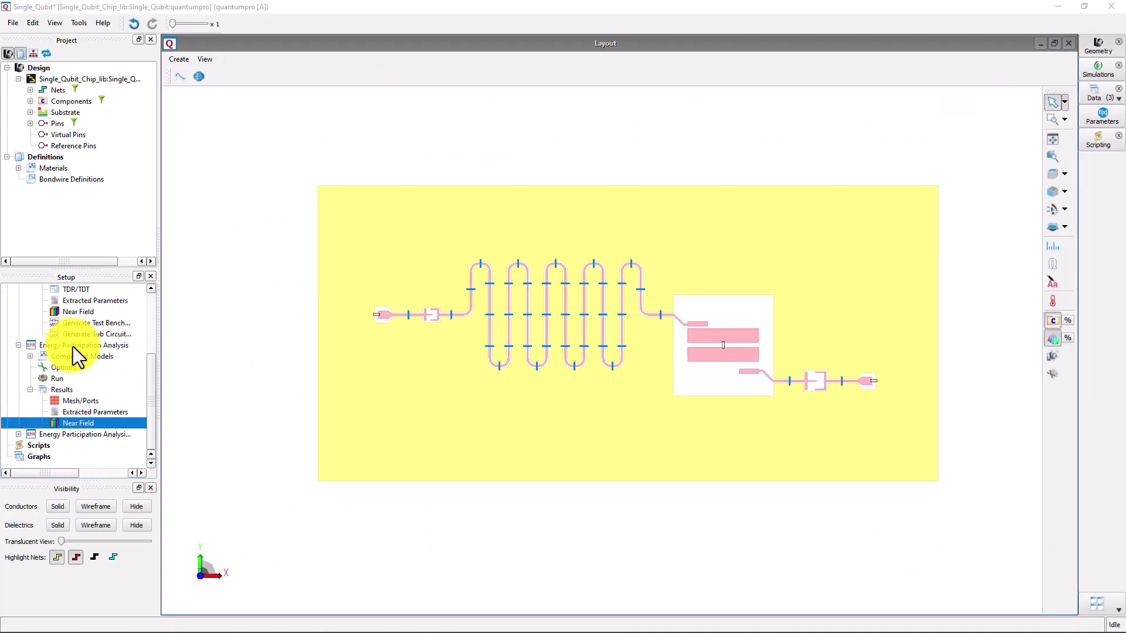
double_click(78, 422)
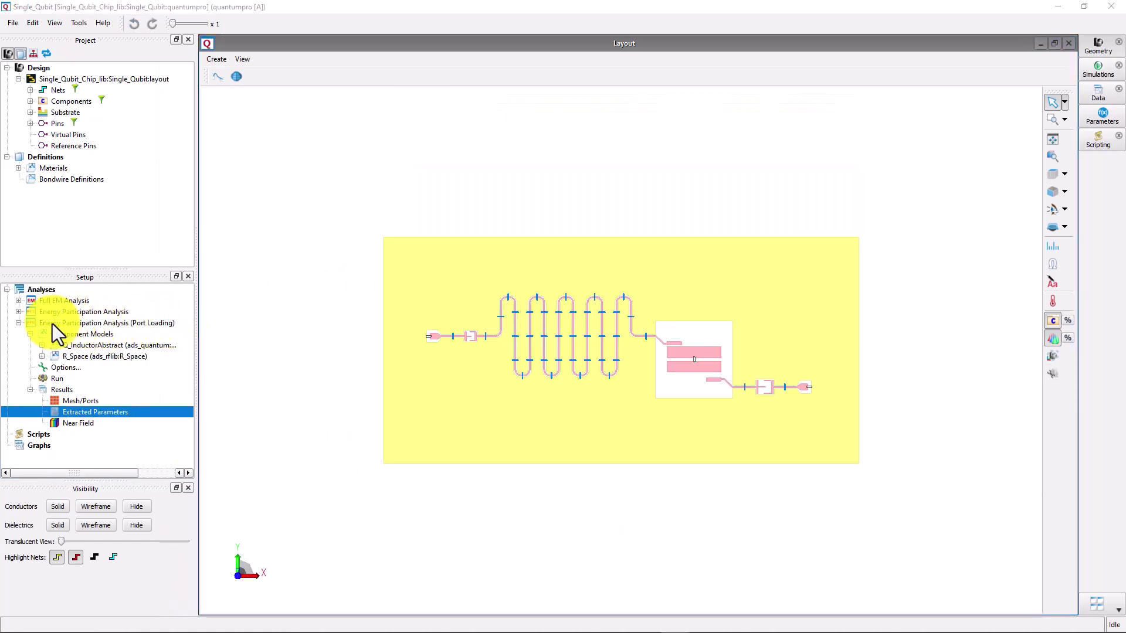
- Check the 50 Ohm R_Space port model, then view the port-loading extracted parameters
click(42, 357)
double_click(73, 359)
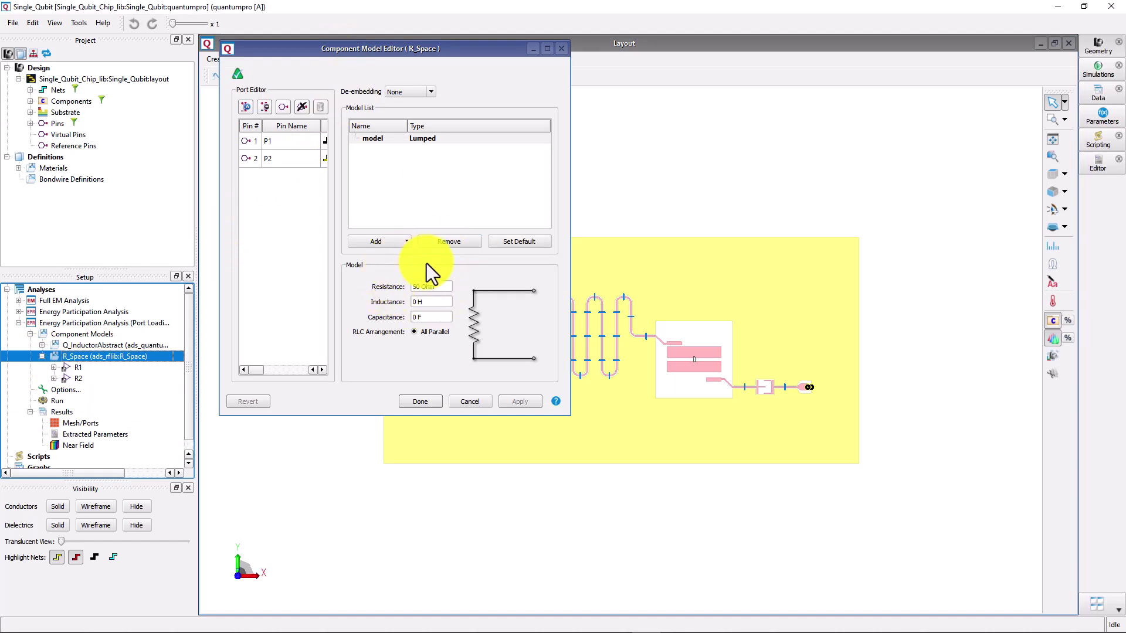
click(559, 54)
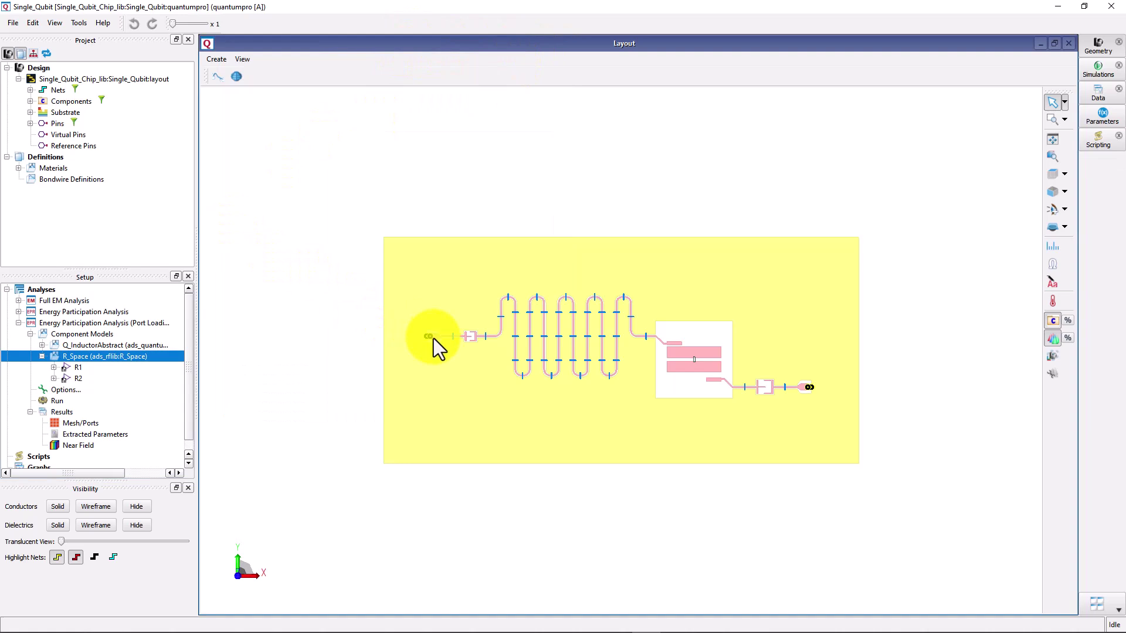
double_click(104, 434)
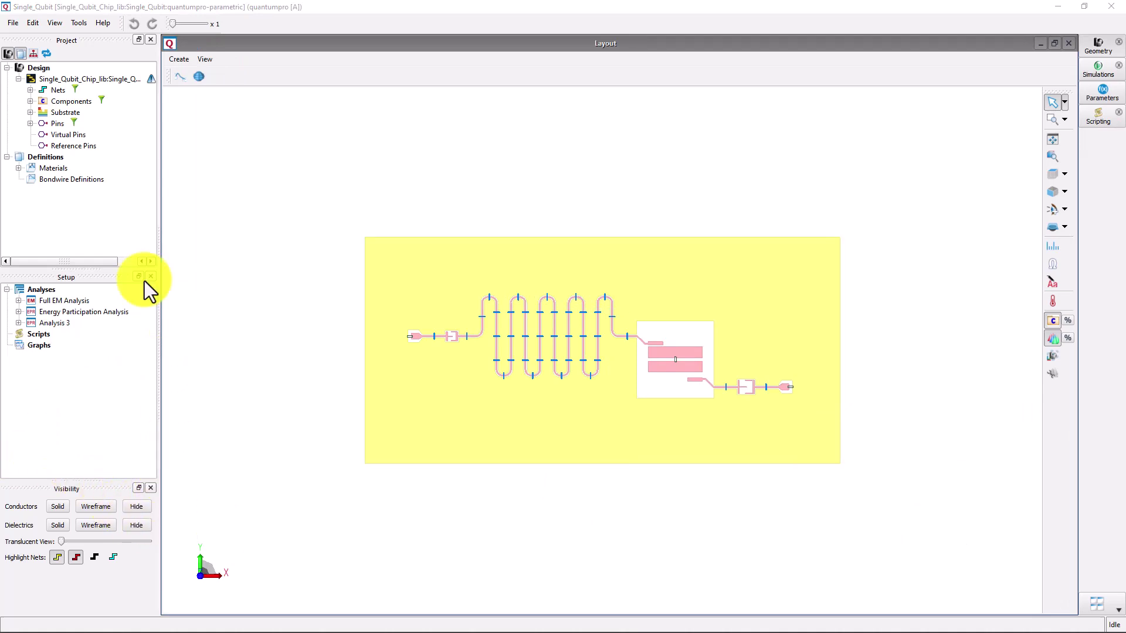
- Inspect the Q_CpwMeander design parameters to confirm the meander length uses Lr
click(29, 100)
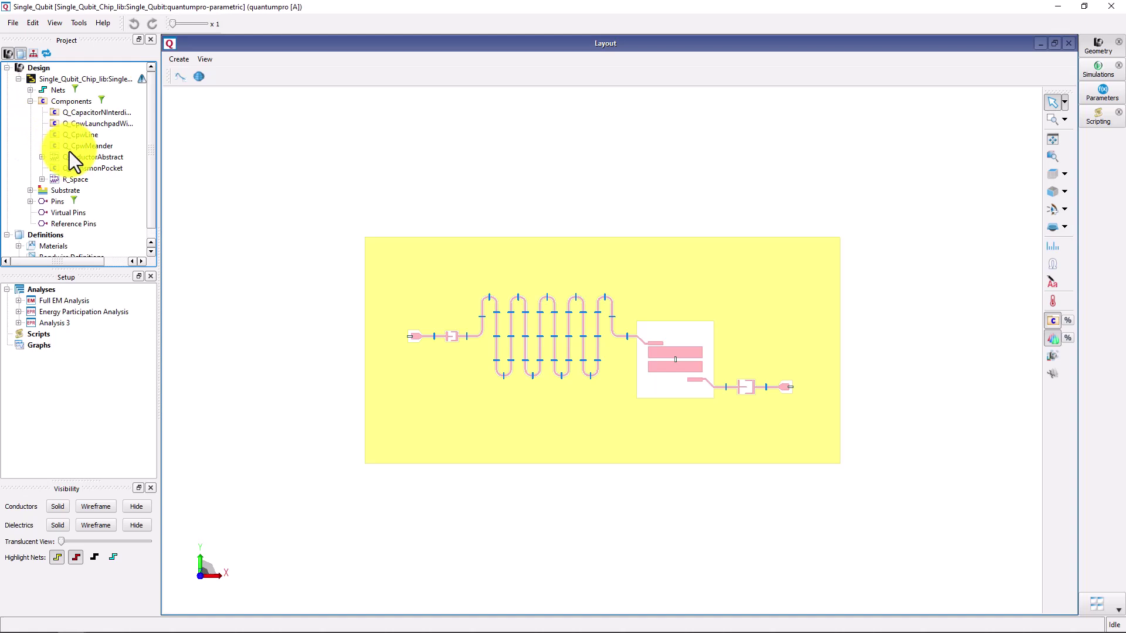
click(84, 145)
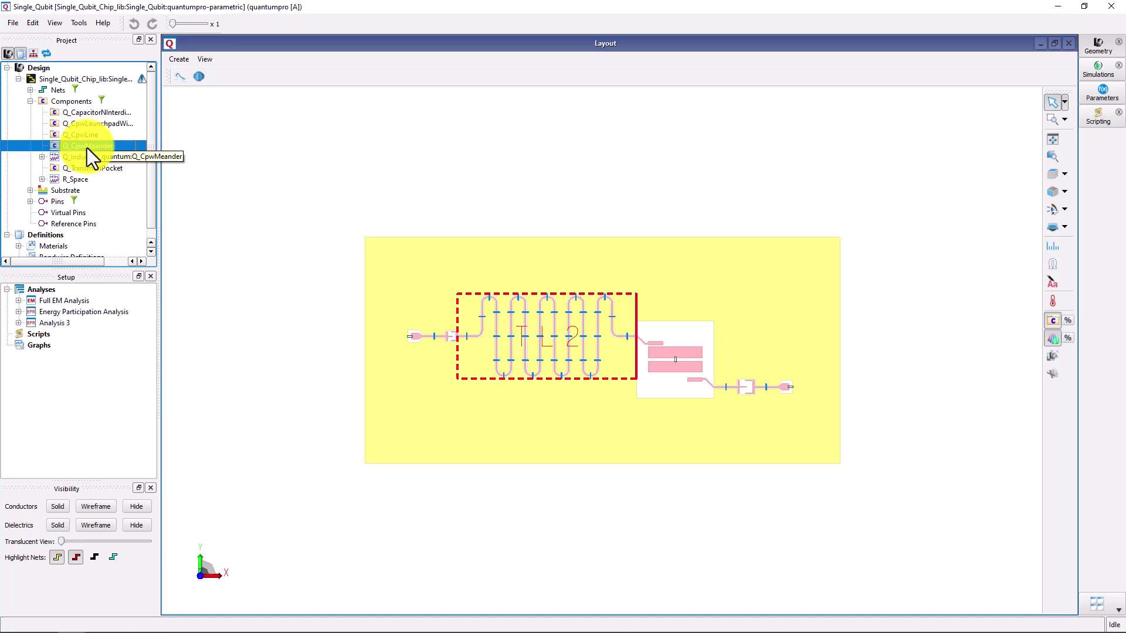
right_click(87, 147)
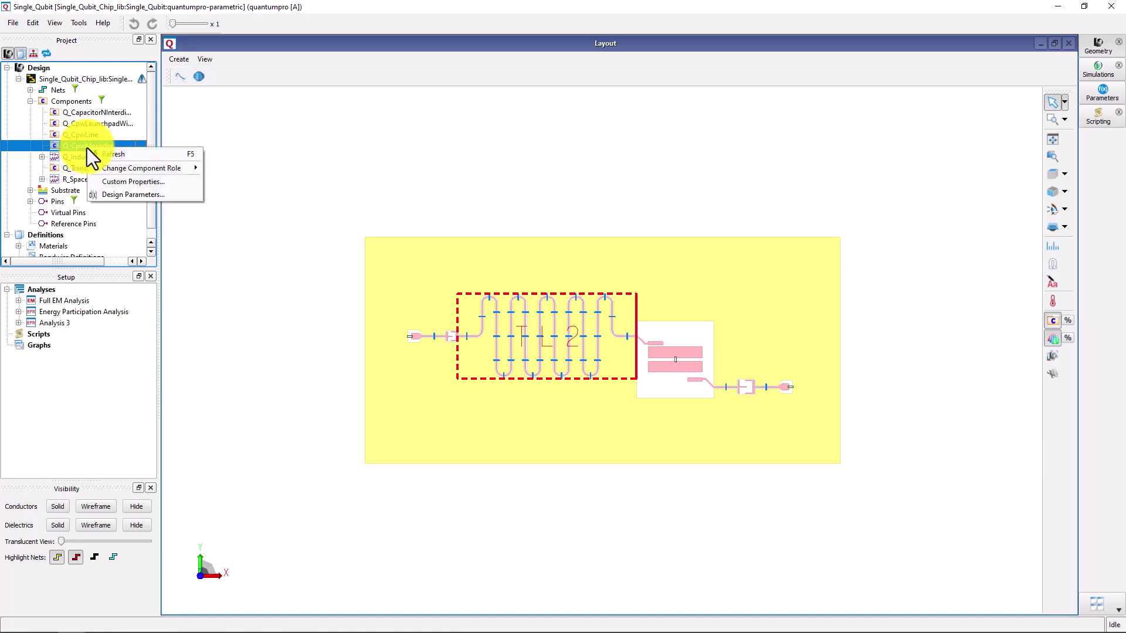
click(116, 195)
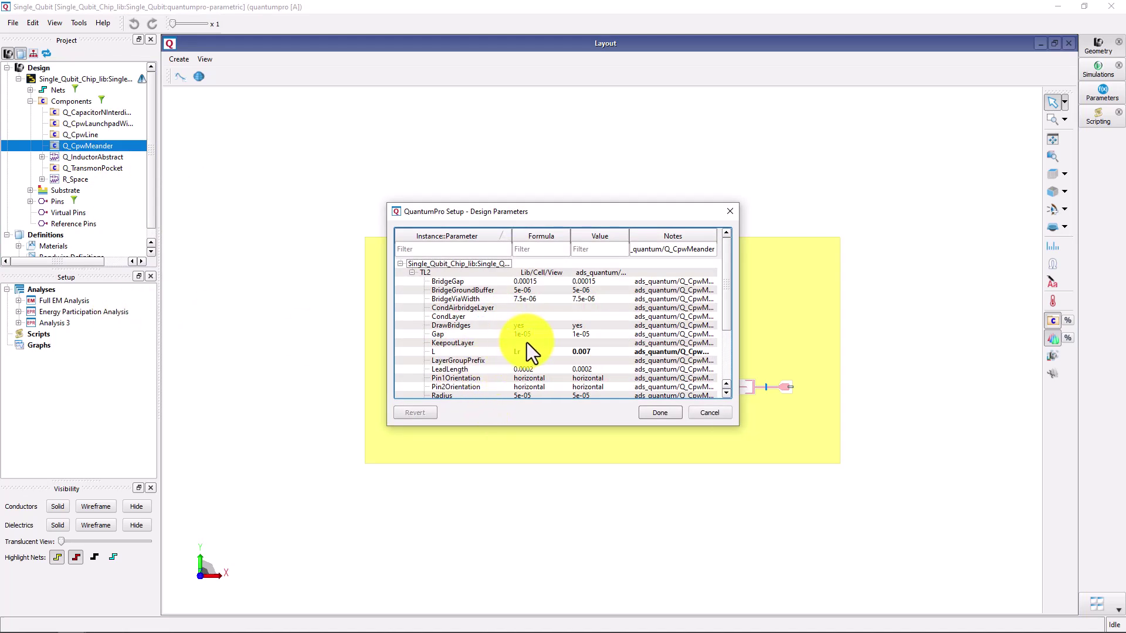
click(650, 412)
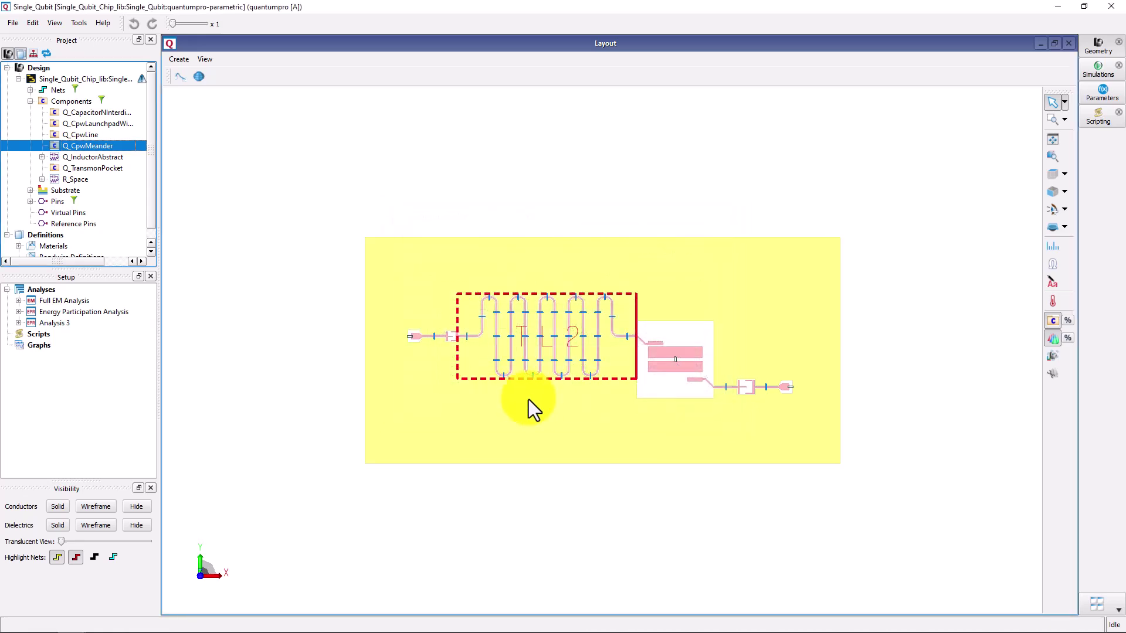
- Check the Full EM Analysis three-value Lr sweep and list the extracted-parameter sweep points
click(30, 300)
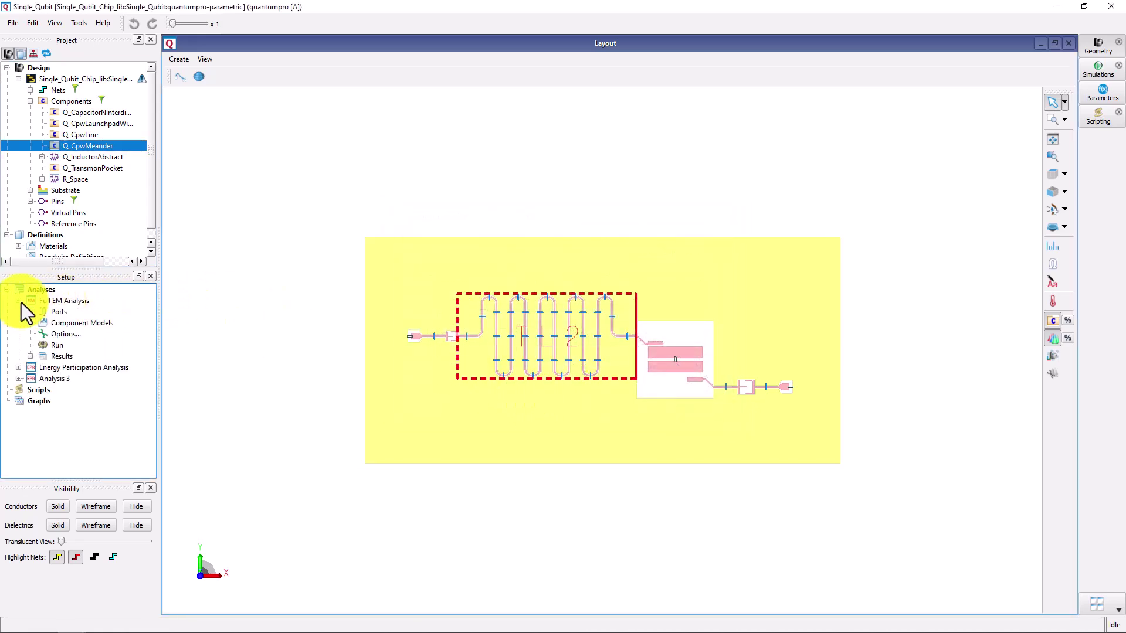
double_click(63, 334)
click(327, 207)
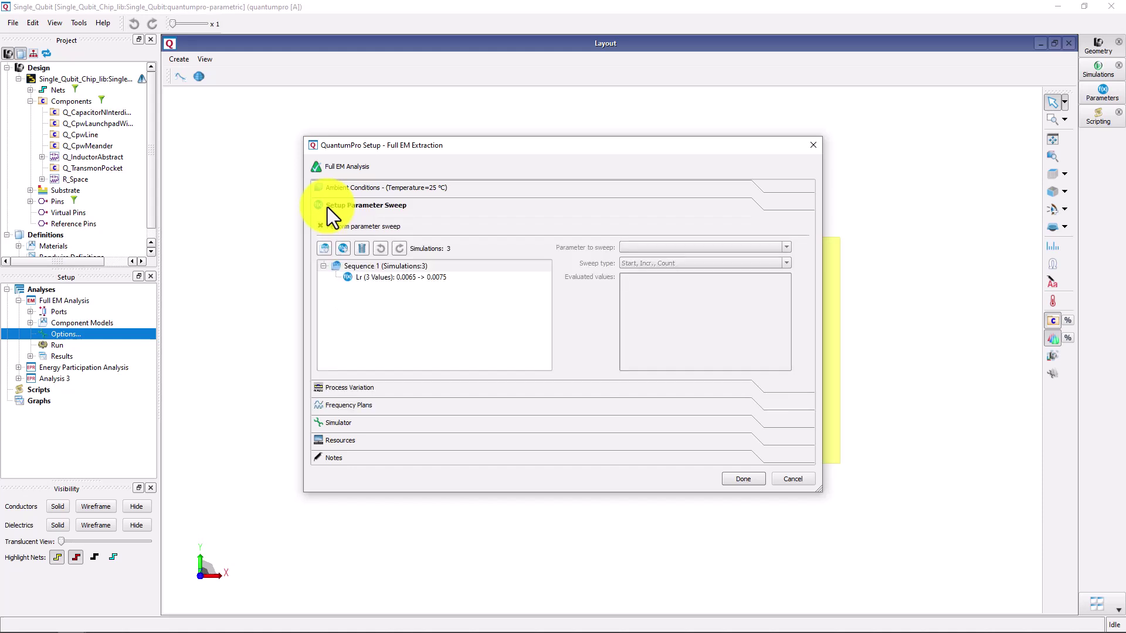
click(370, 279)
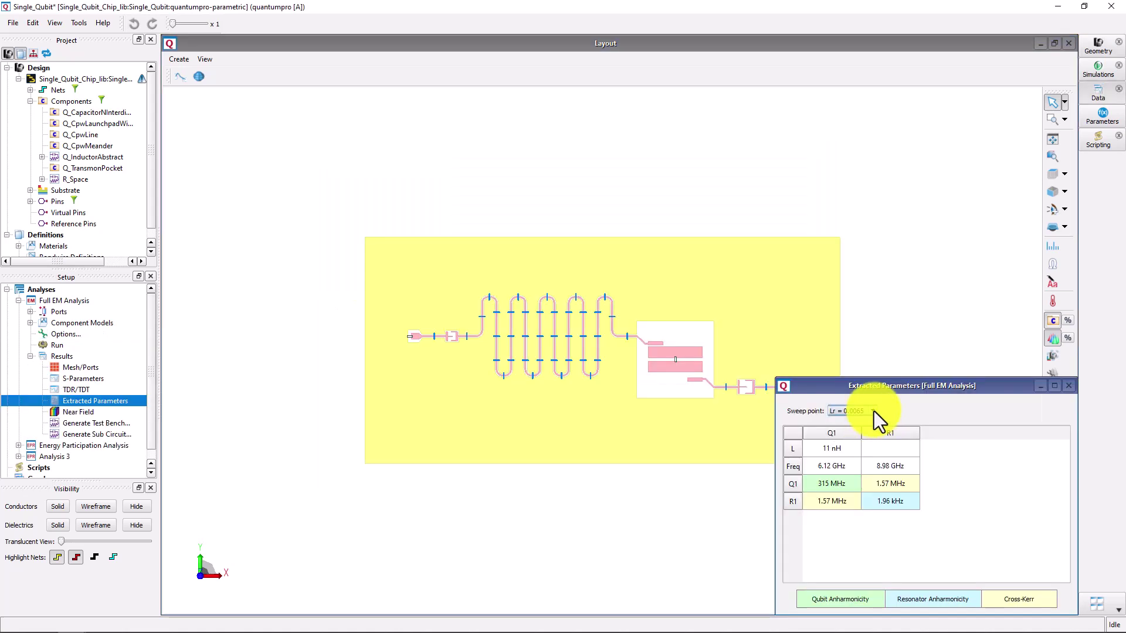
click(874, 410)
- Show the extracted parameters for the Lr = 0.007 sweep point
click(866, 431)
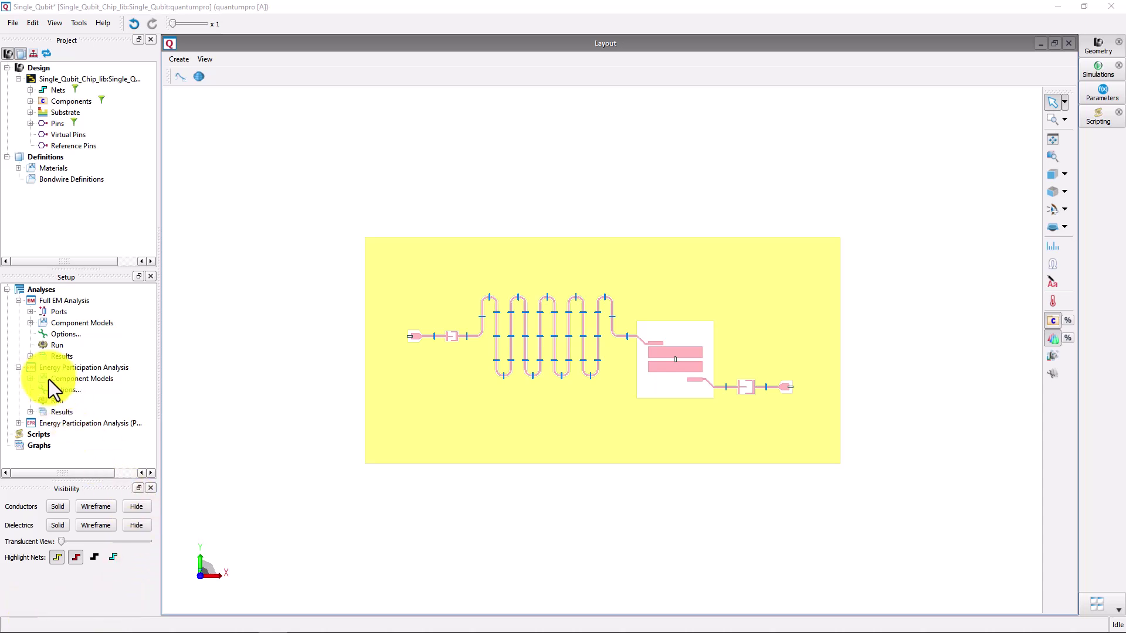
- Generate Python scripts for the analyses using Create Script on Full EM Analysis
right_click(70, 304)
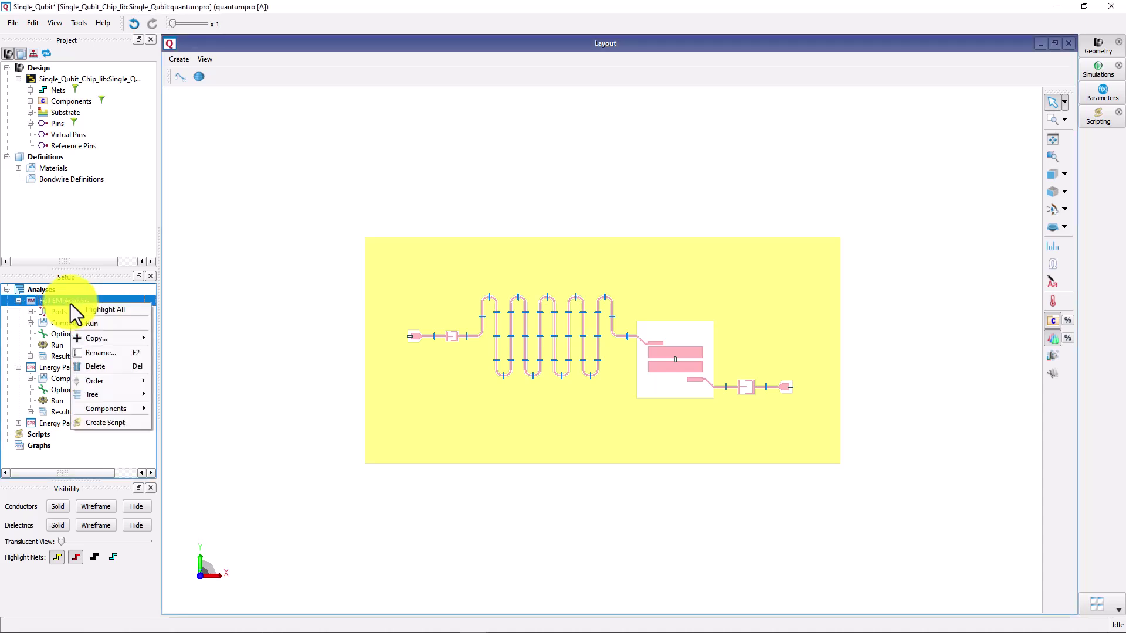
click(105, 422)
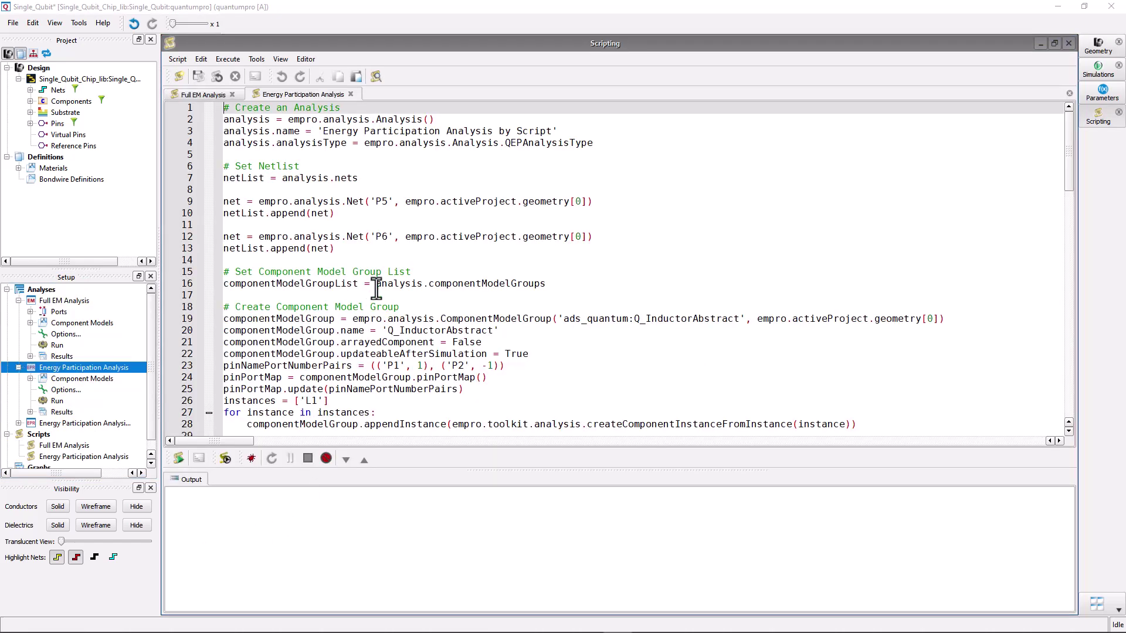
scroll(437, 179, down, 5)
scroll(438, 179, down, 3)
scroll(440, 183, down, 5)
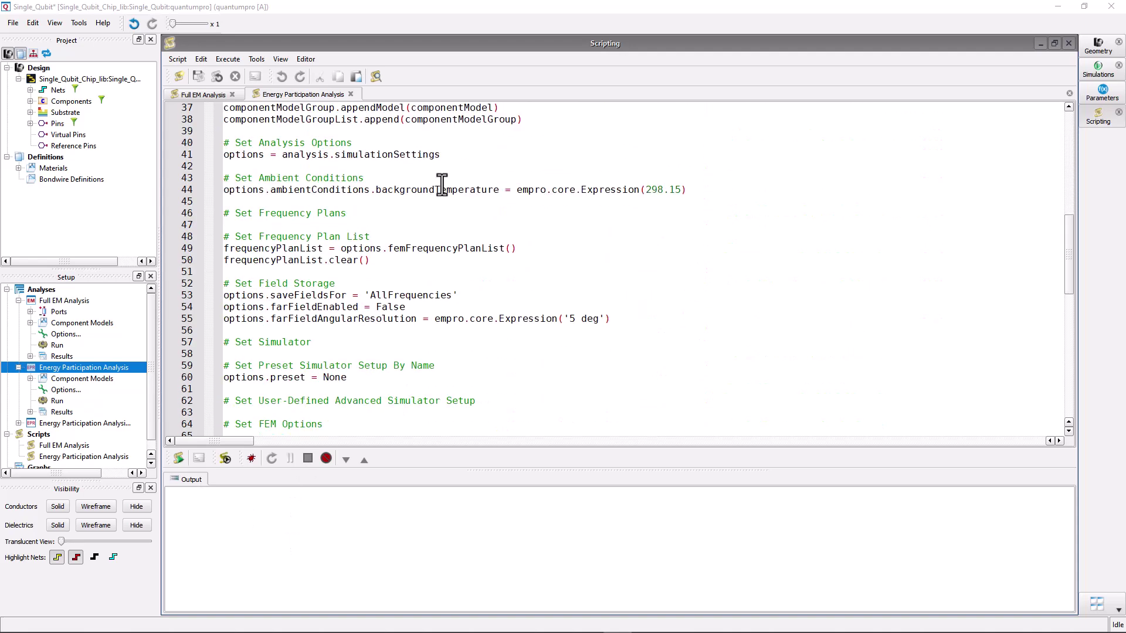
scroll(442, 186, down, 3)
scroll(442, 188, down, 4)
scroll(441, 188, down, 6)
scroll(442, 187, down, 2)
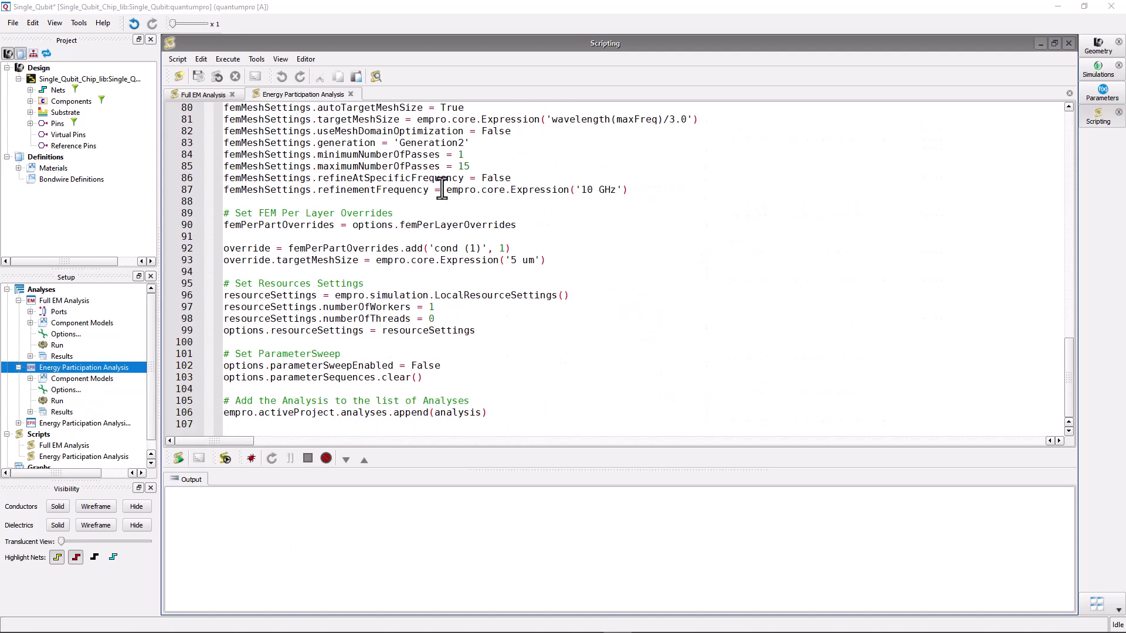
scroll(441, 190, up, 4)
scroll(442, 190, up, 5)
scroll(442, 189, up, 7)
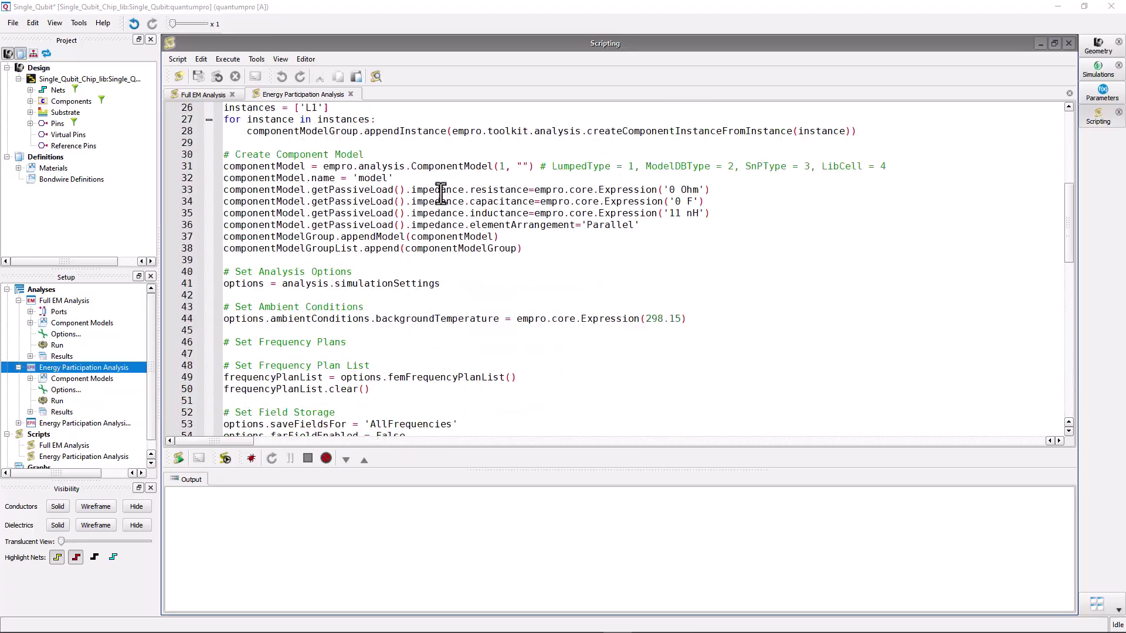